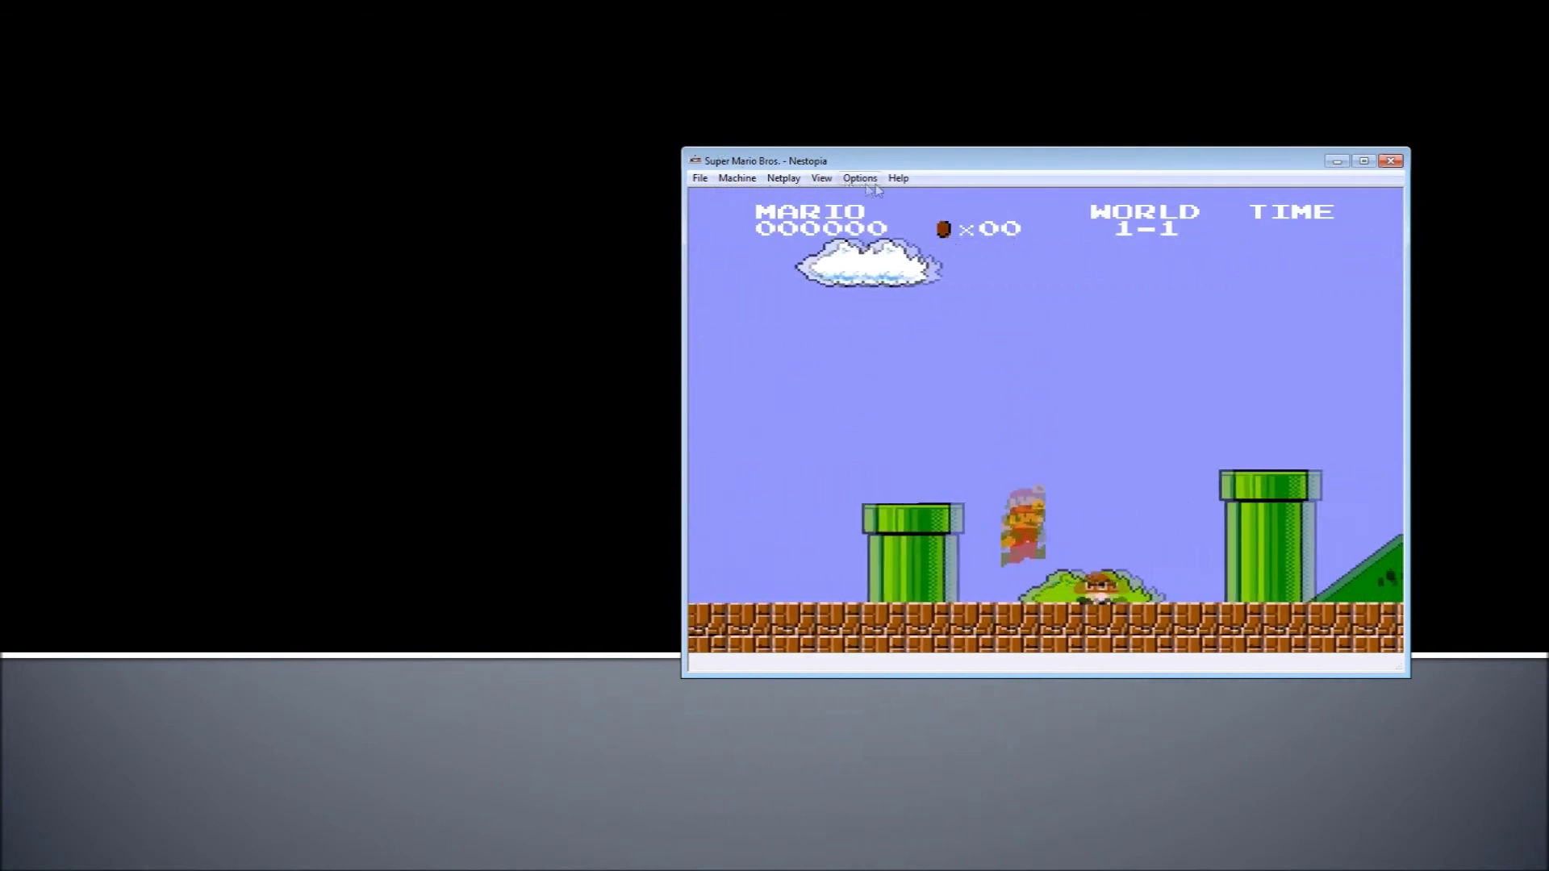
# Browse the File, Machine, Netplay and View menus, then bring up the Options menu's settings categories
pyautogui.click(700, 178)
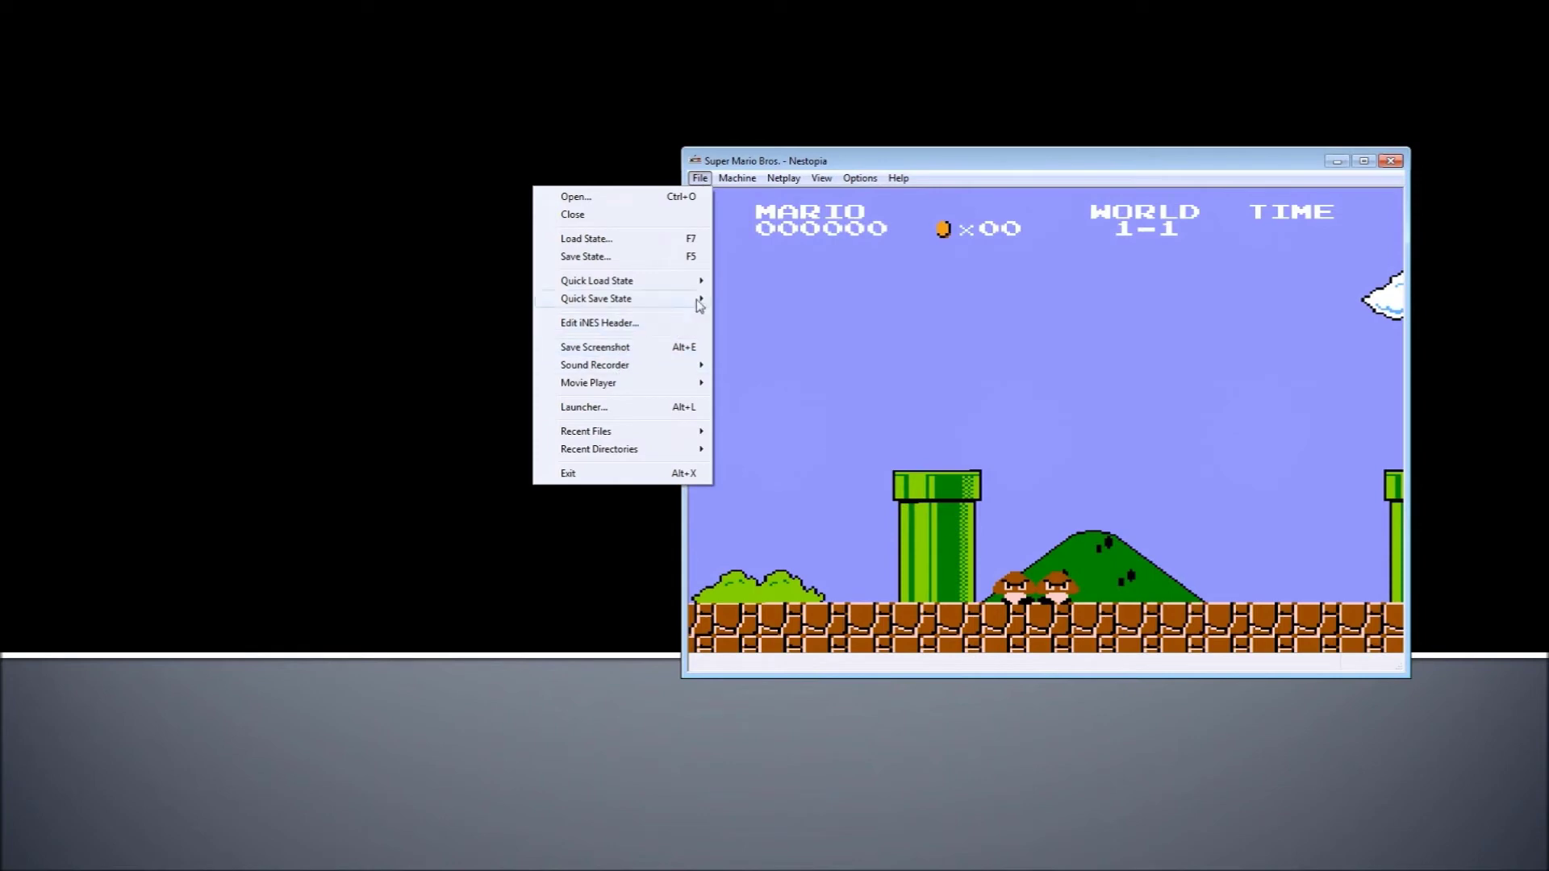
pyautogui.moveTo(744, 182)
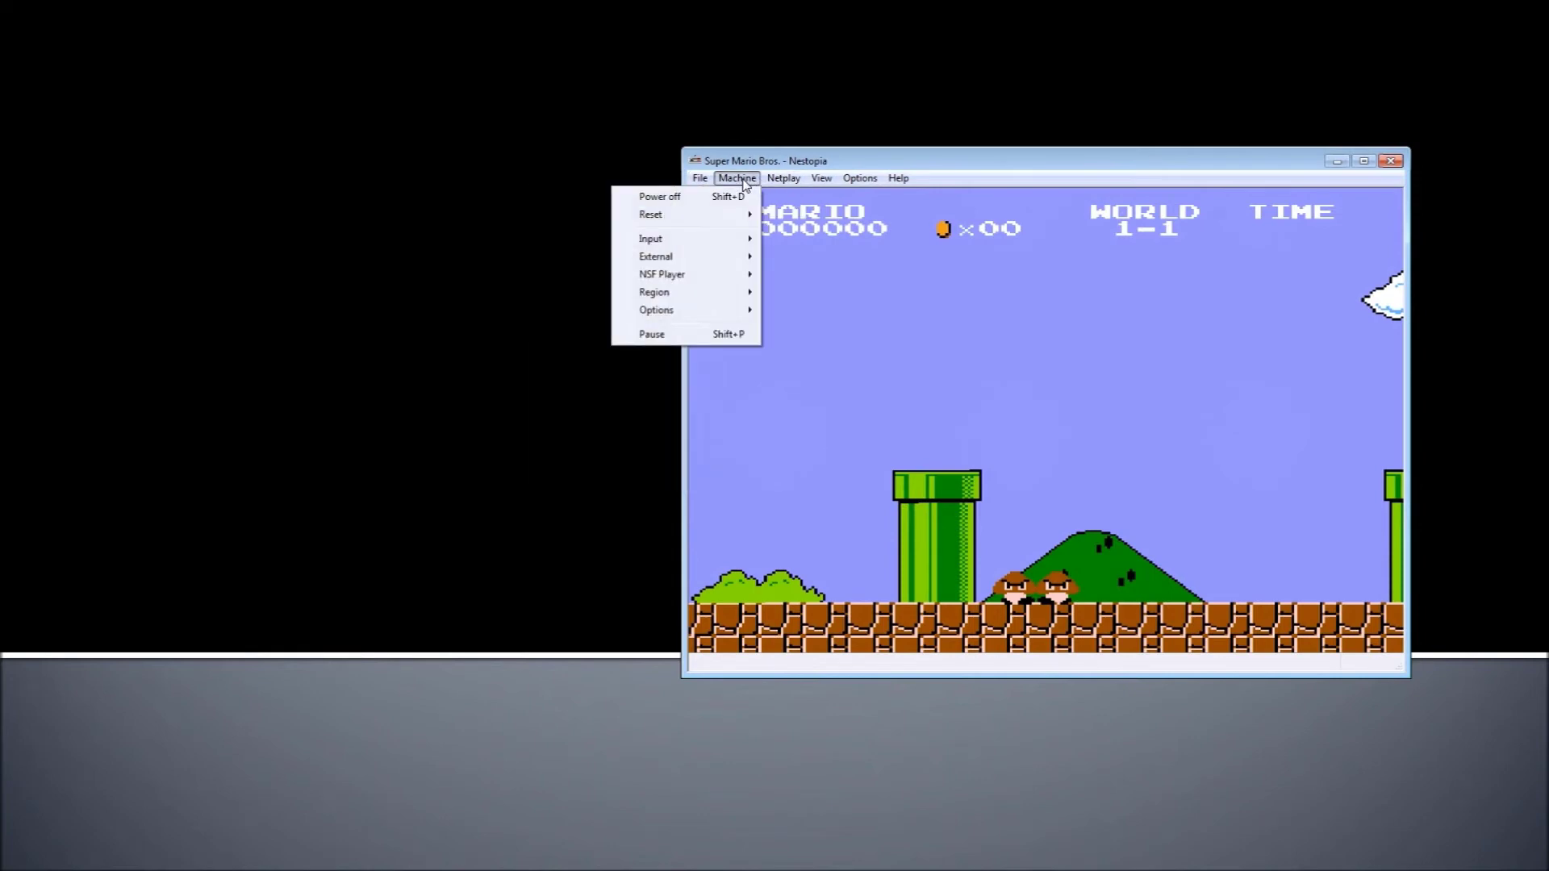
pyautogui.moveTo(733, 214)
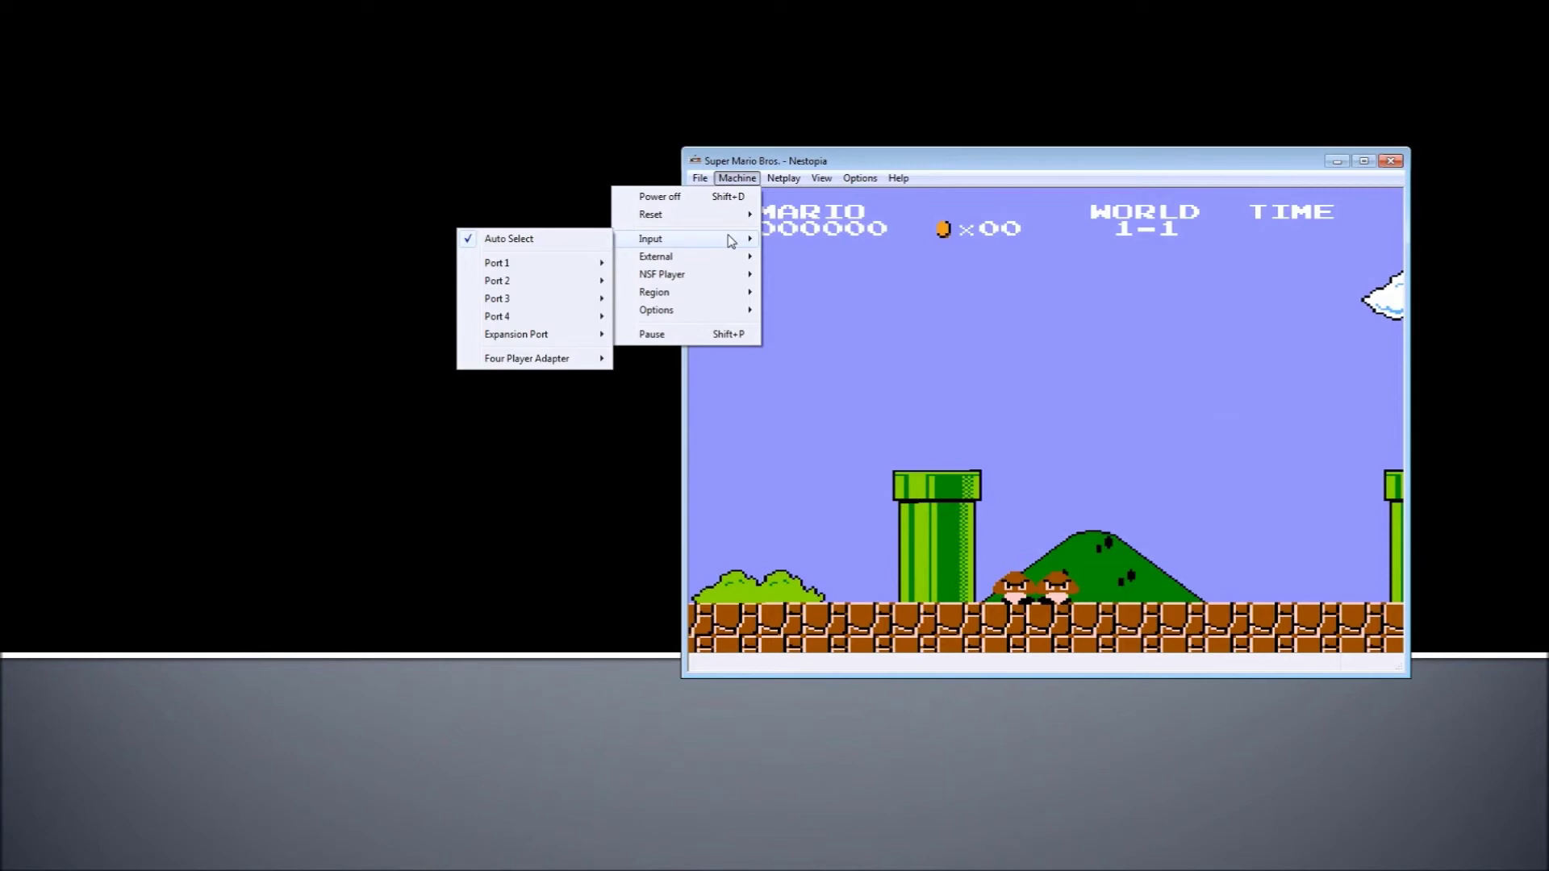
pyautogui.moveTo(531, 269)
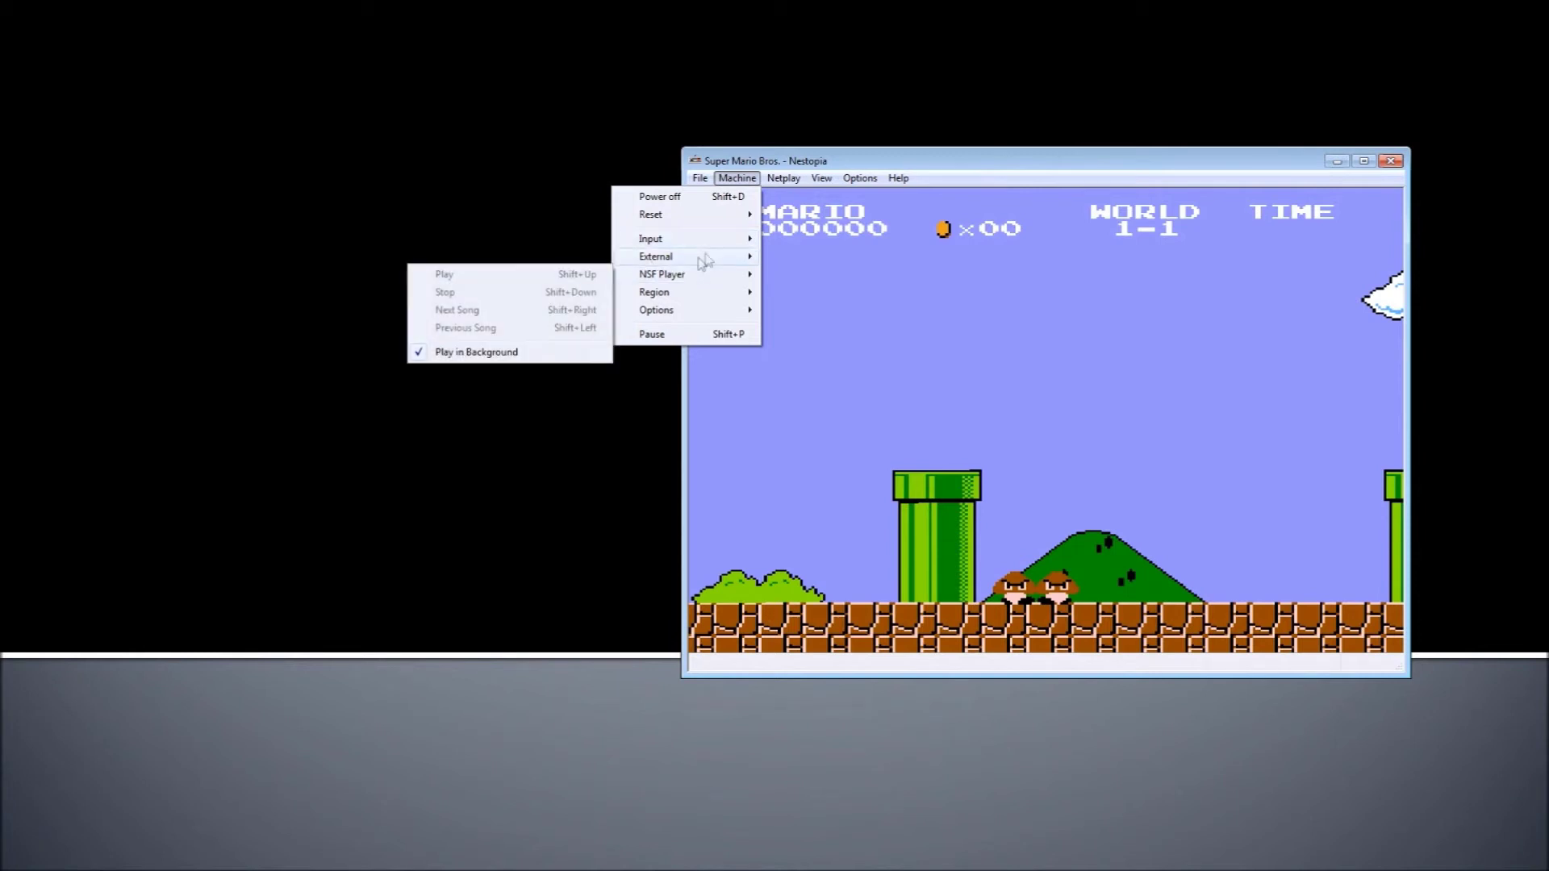
pyautogui.moveTo(800, 179)
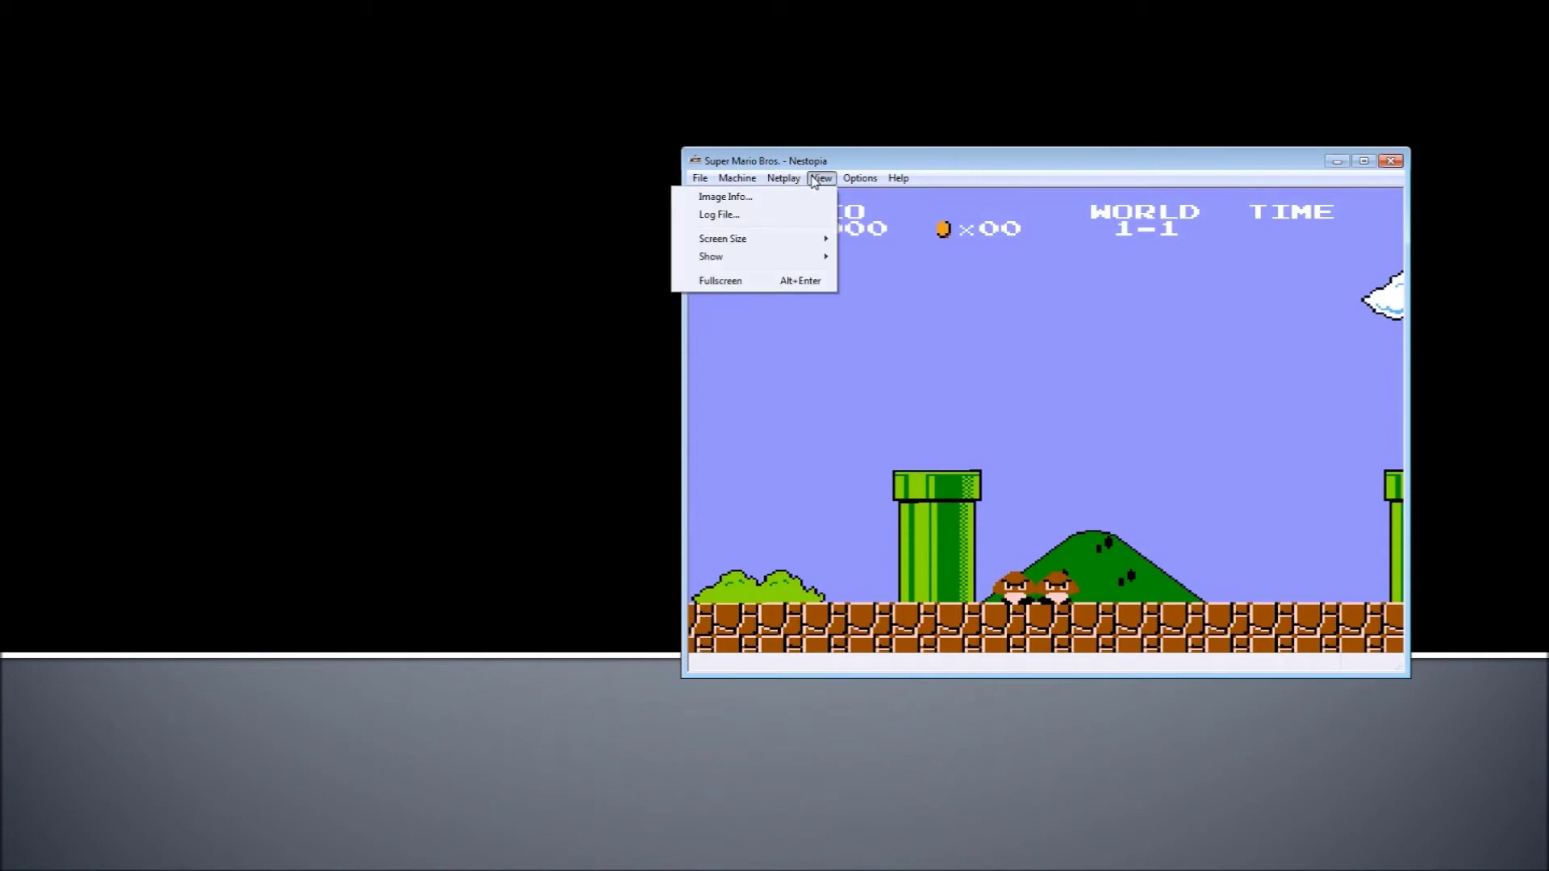
pyautogui.moveTo(803, 244)
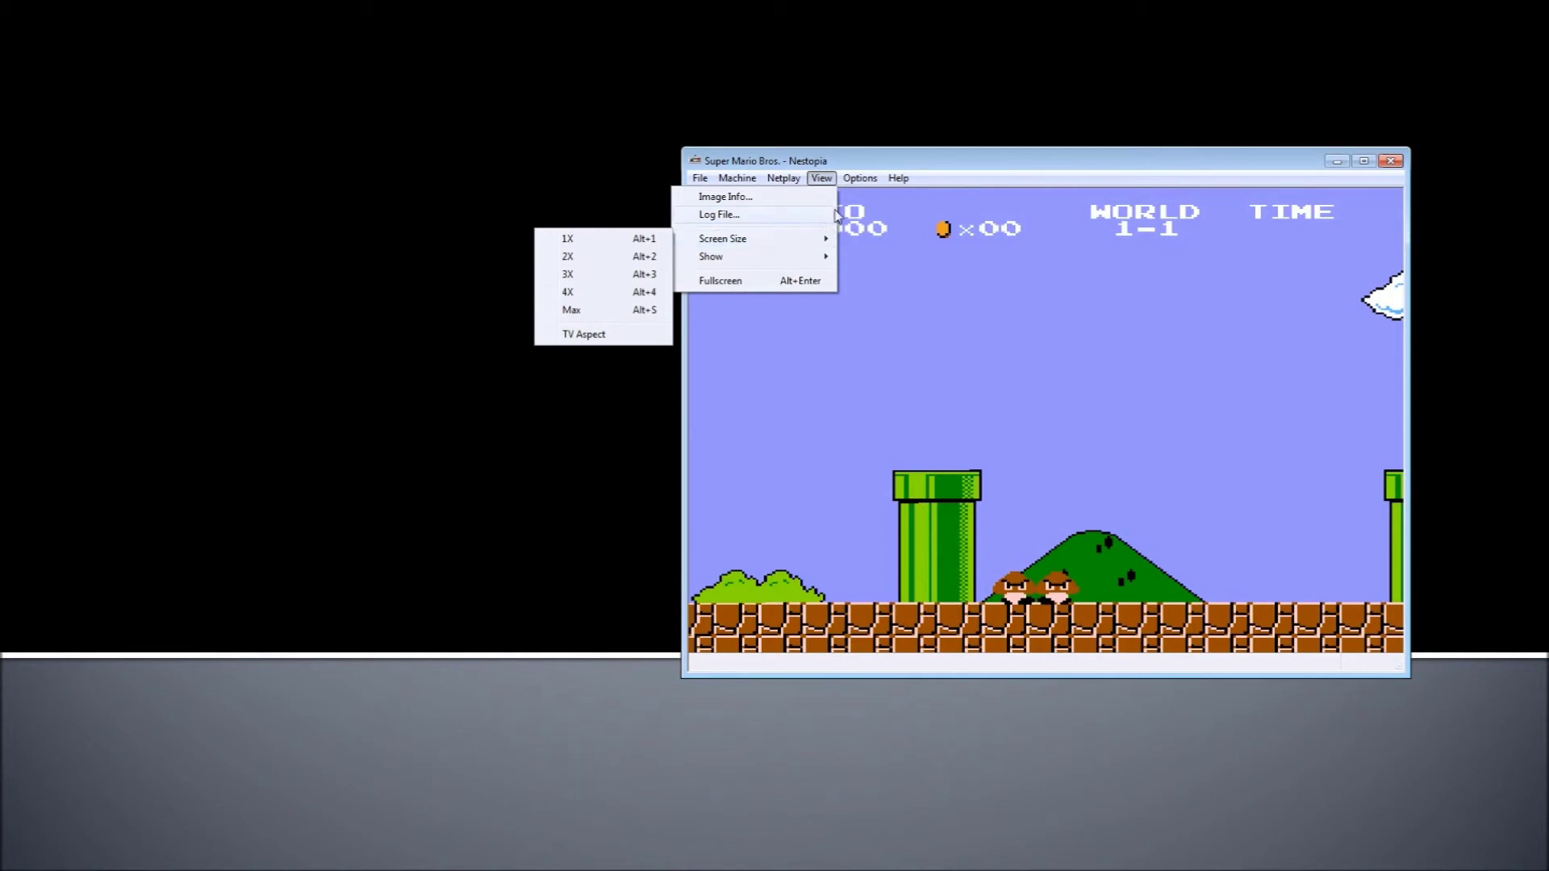
pyautogui.moveTo(865, 184)
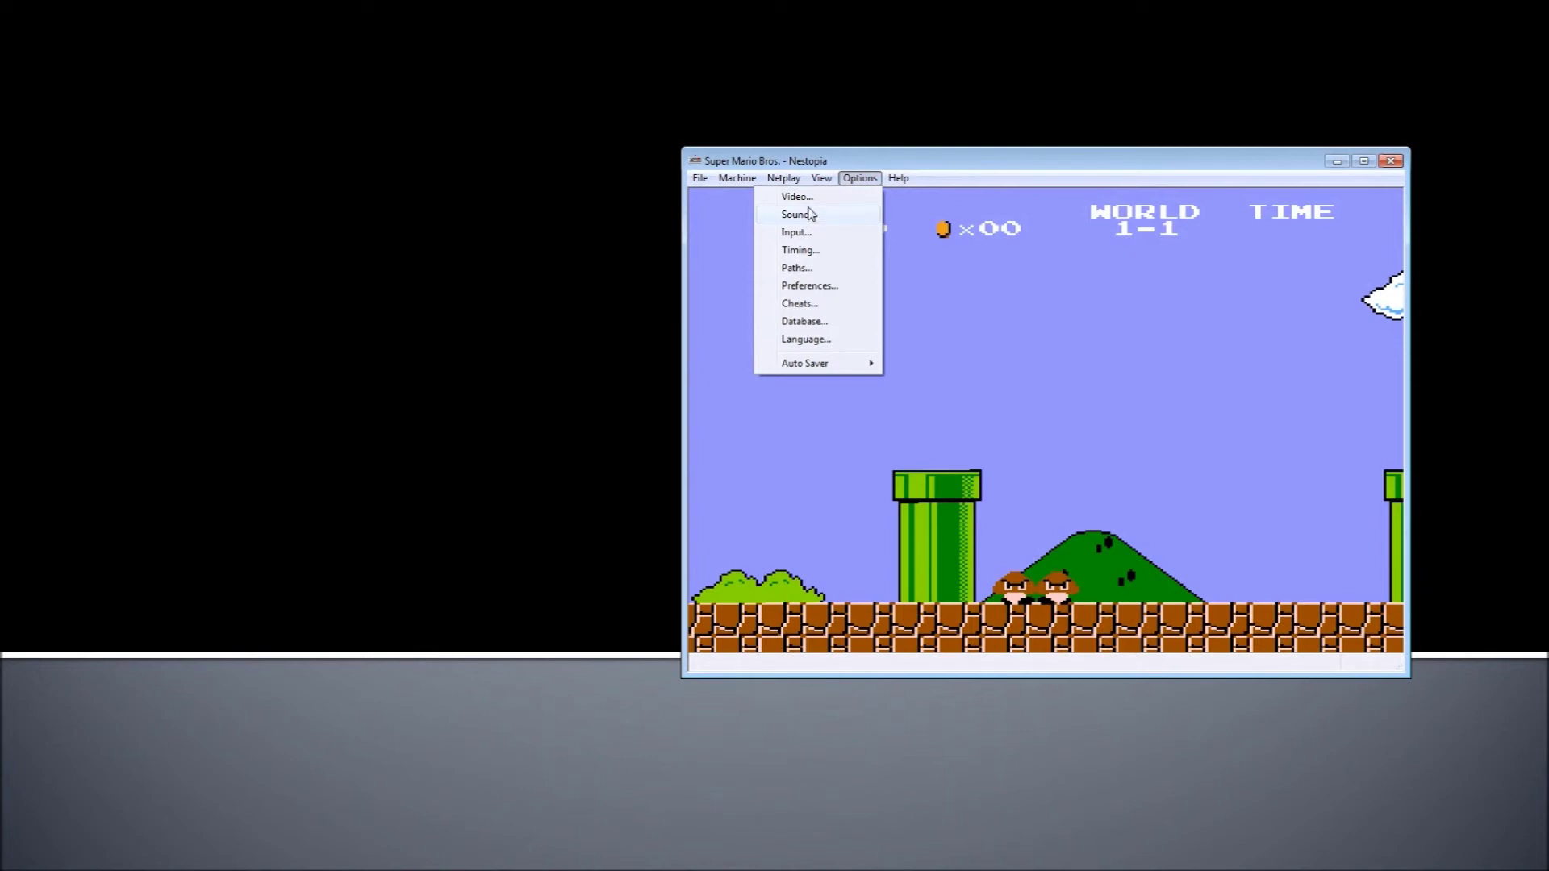
pyautogui.click(807, 200)
pyautogui.click(831, 249)
pyautogui.click(831, 252)
pyautogui.click(820, 271)
pyautogui.click(821, 273)
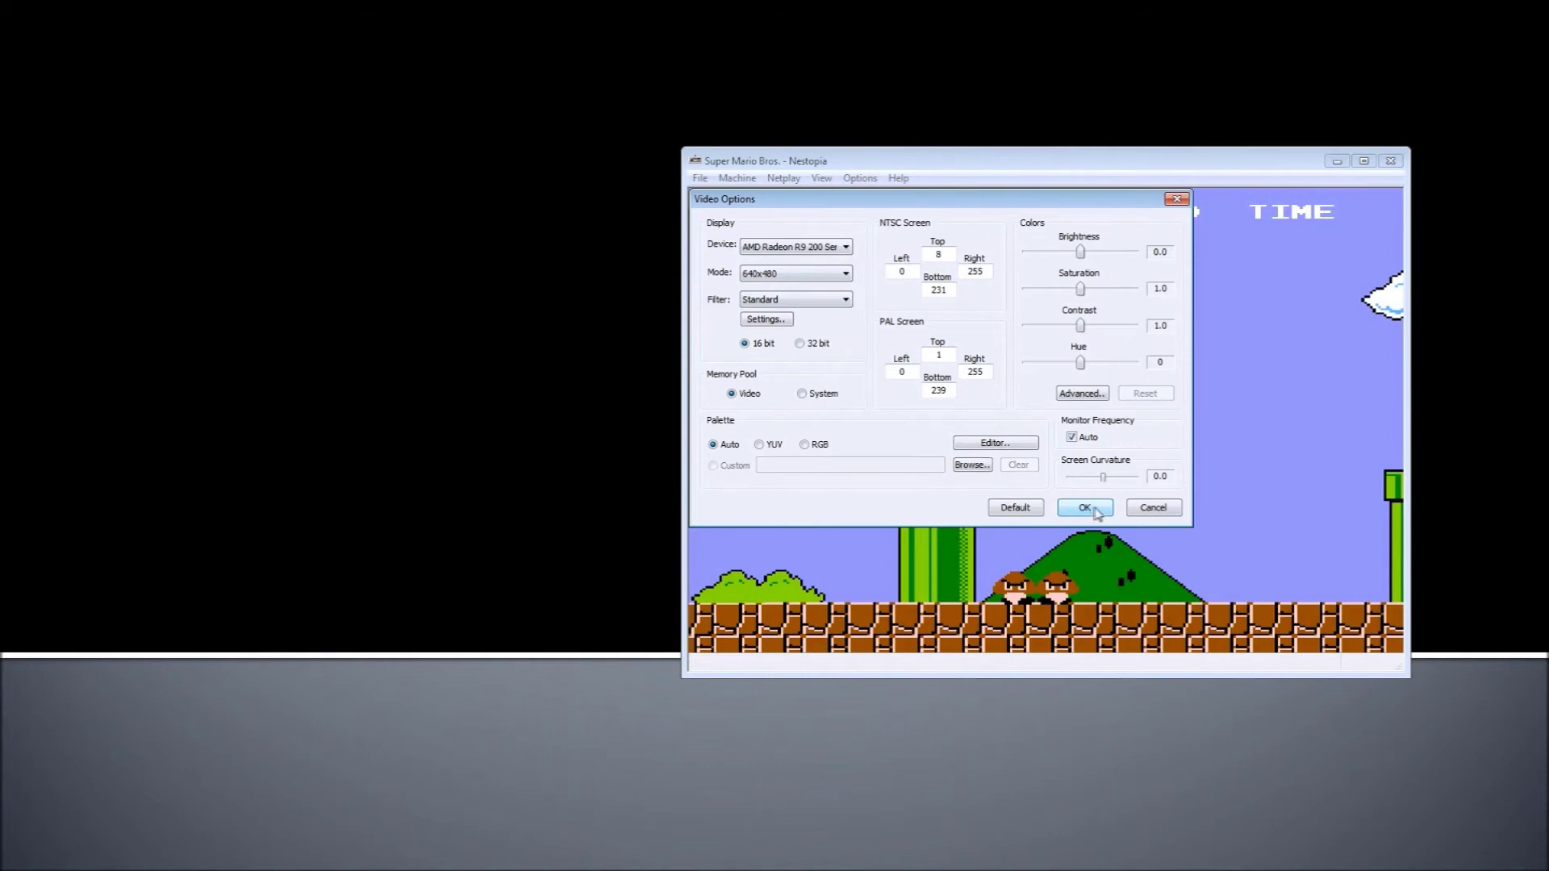
pyautogui.click(1153, 508)
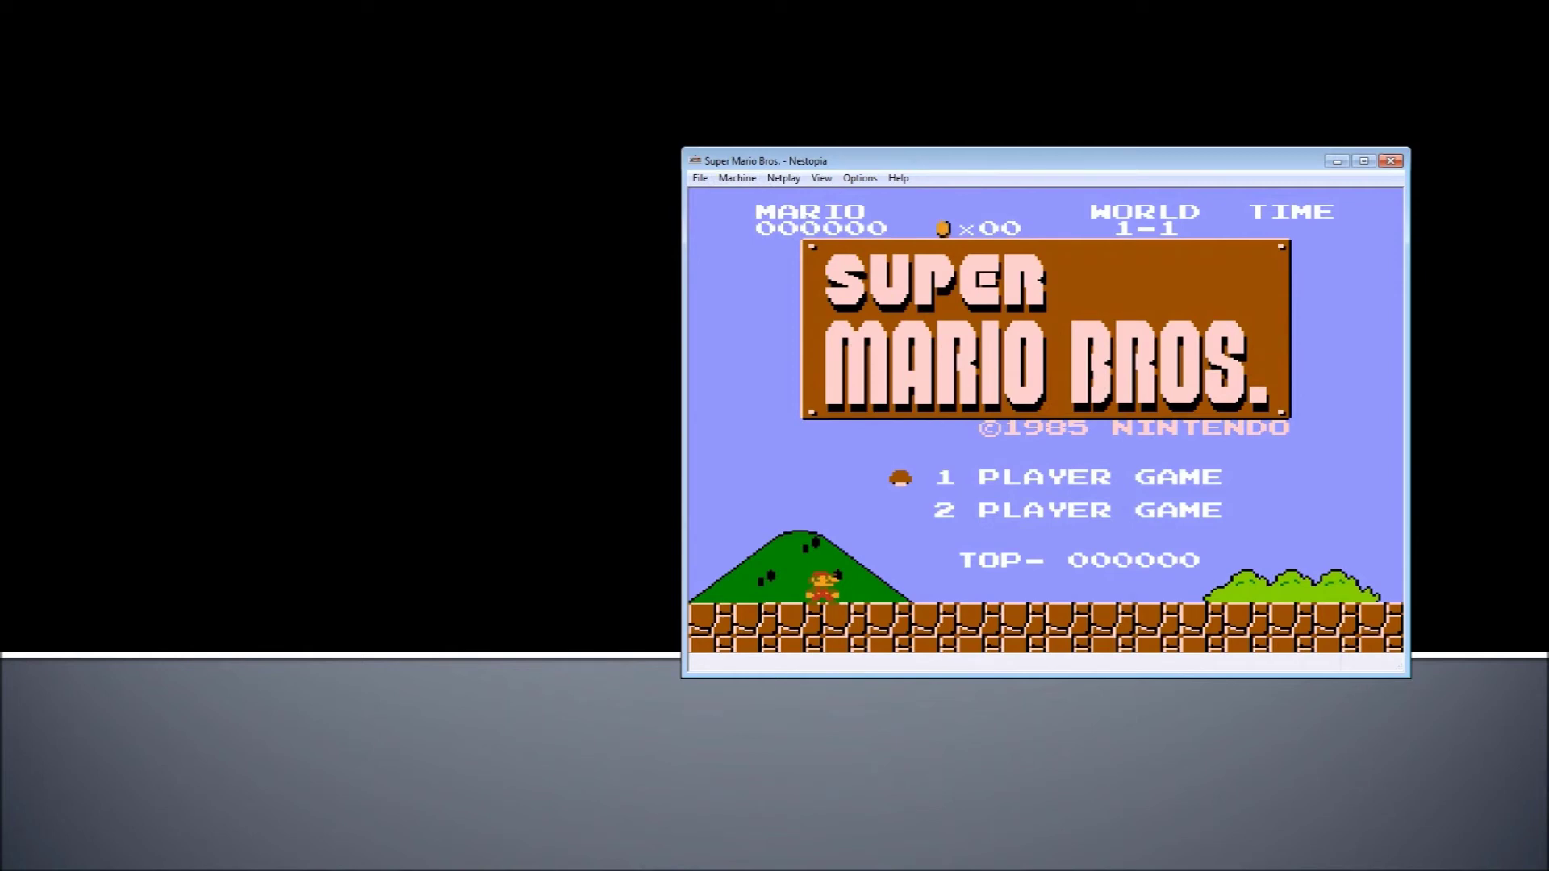
# Glance at the File and Help menus, then switch to Explorer's Super Mario Bros folder
pyautogui.click(699, 178)
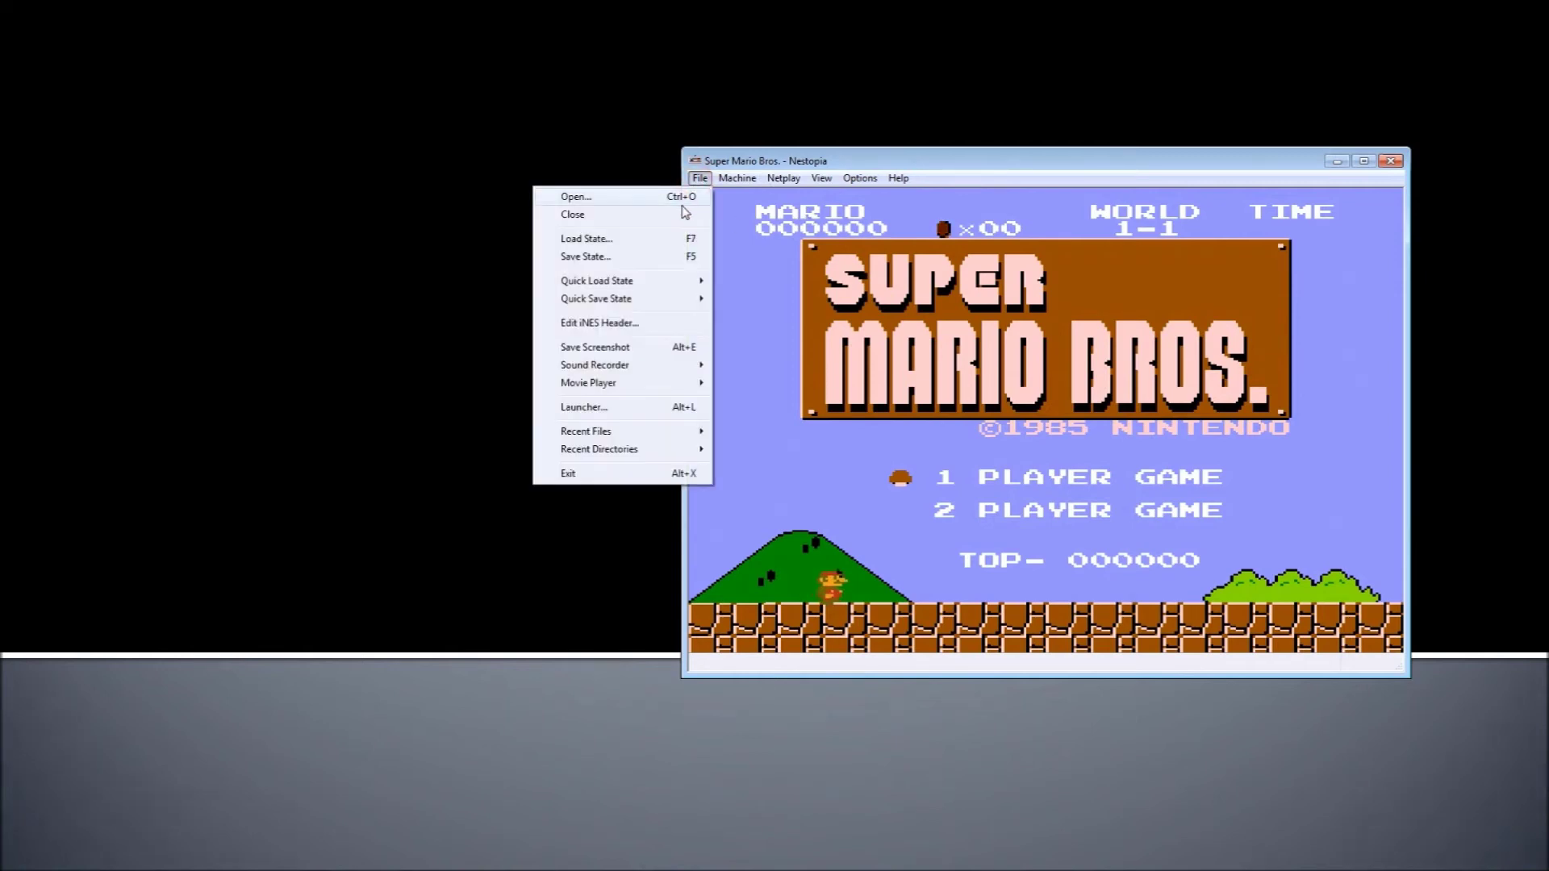
pyautogui.click(902, 178)
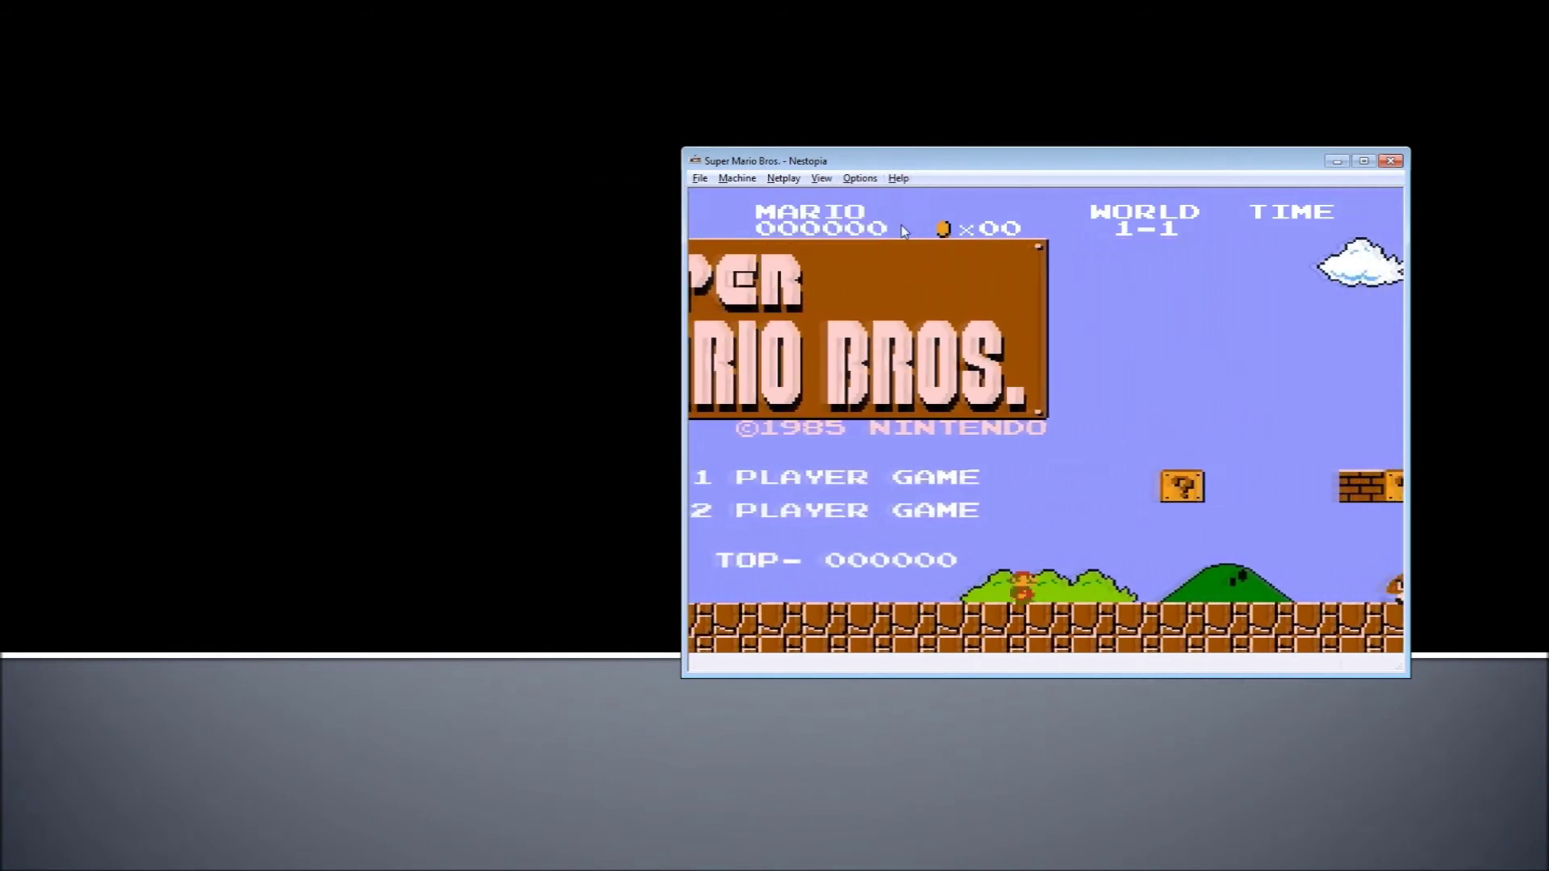
pyautogui.hotkey('alt', 'Tab')
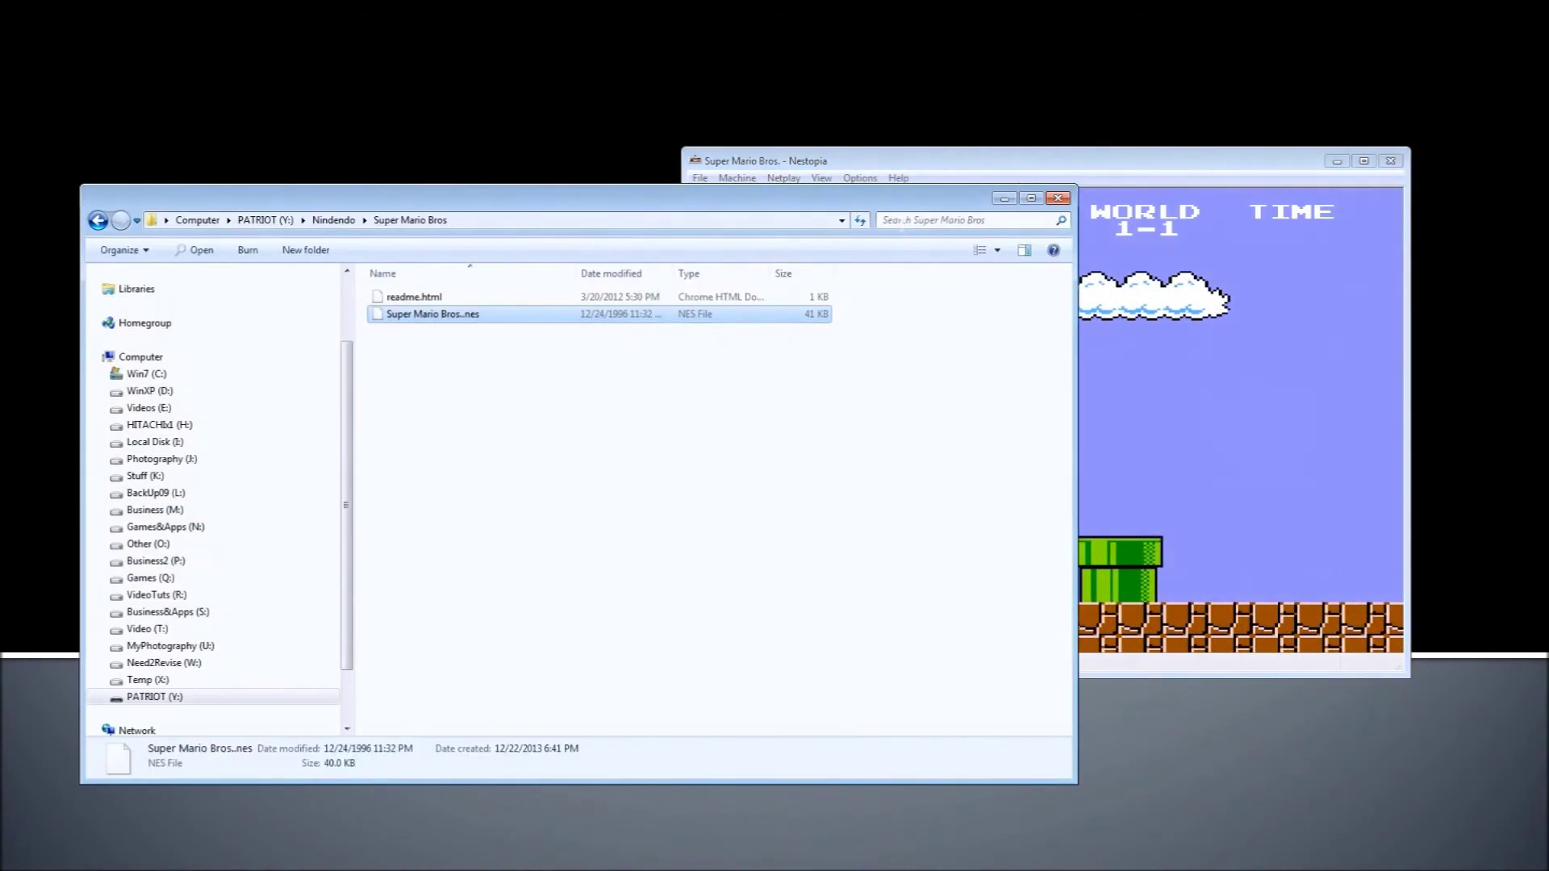
# Go up to Nindendo, open the Contra folder and drag Contra.nes into Nestopia
pyautogui.click(329, 221)
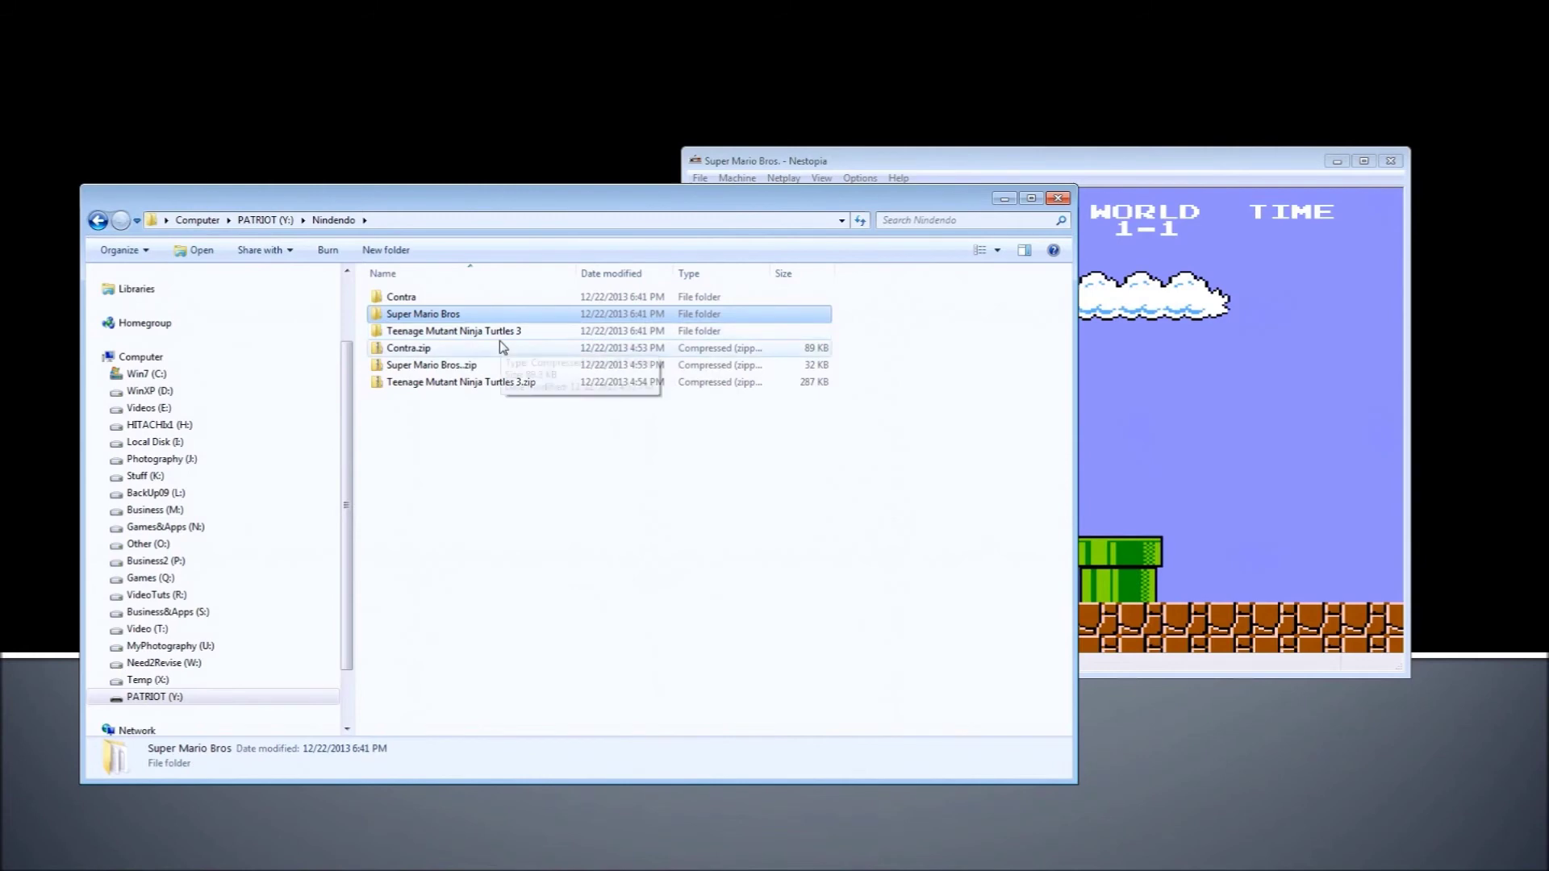
pyautogui.doubleClick(420, 305)
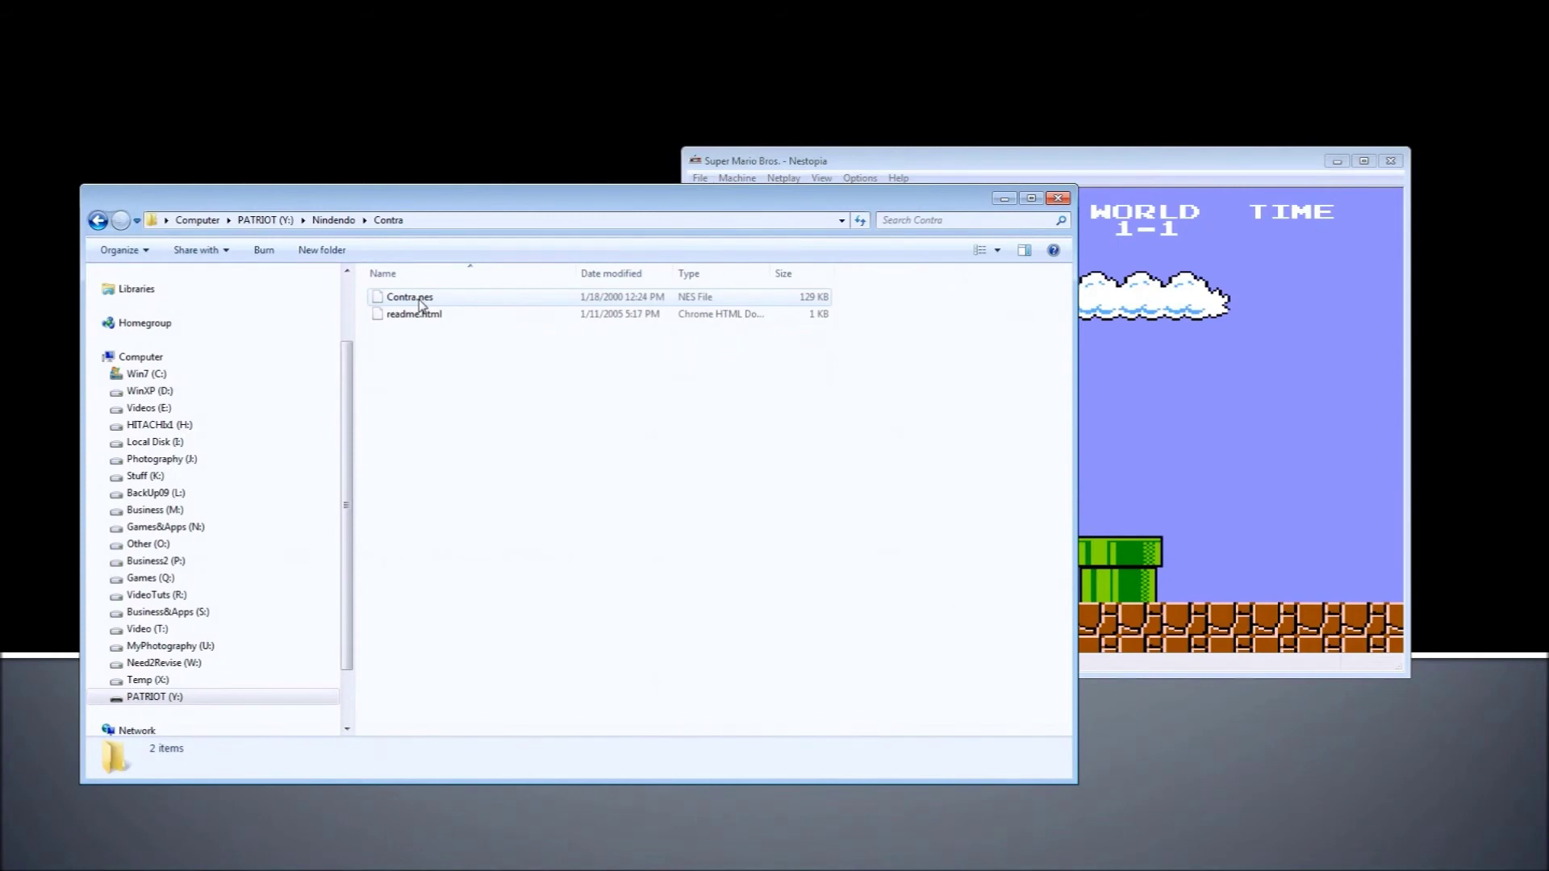
pyautogui.moveTo(420, 305); pyautogui.dragTo(1170, 419)
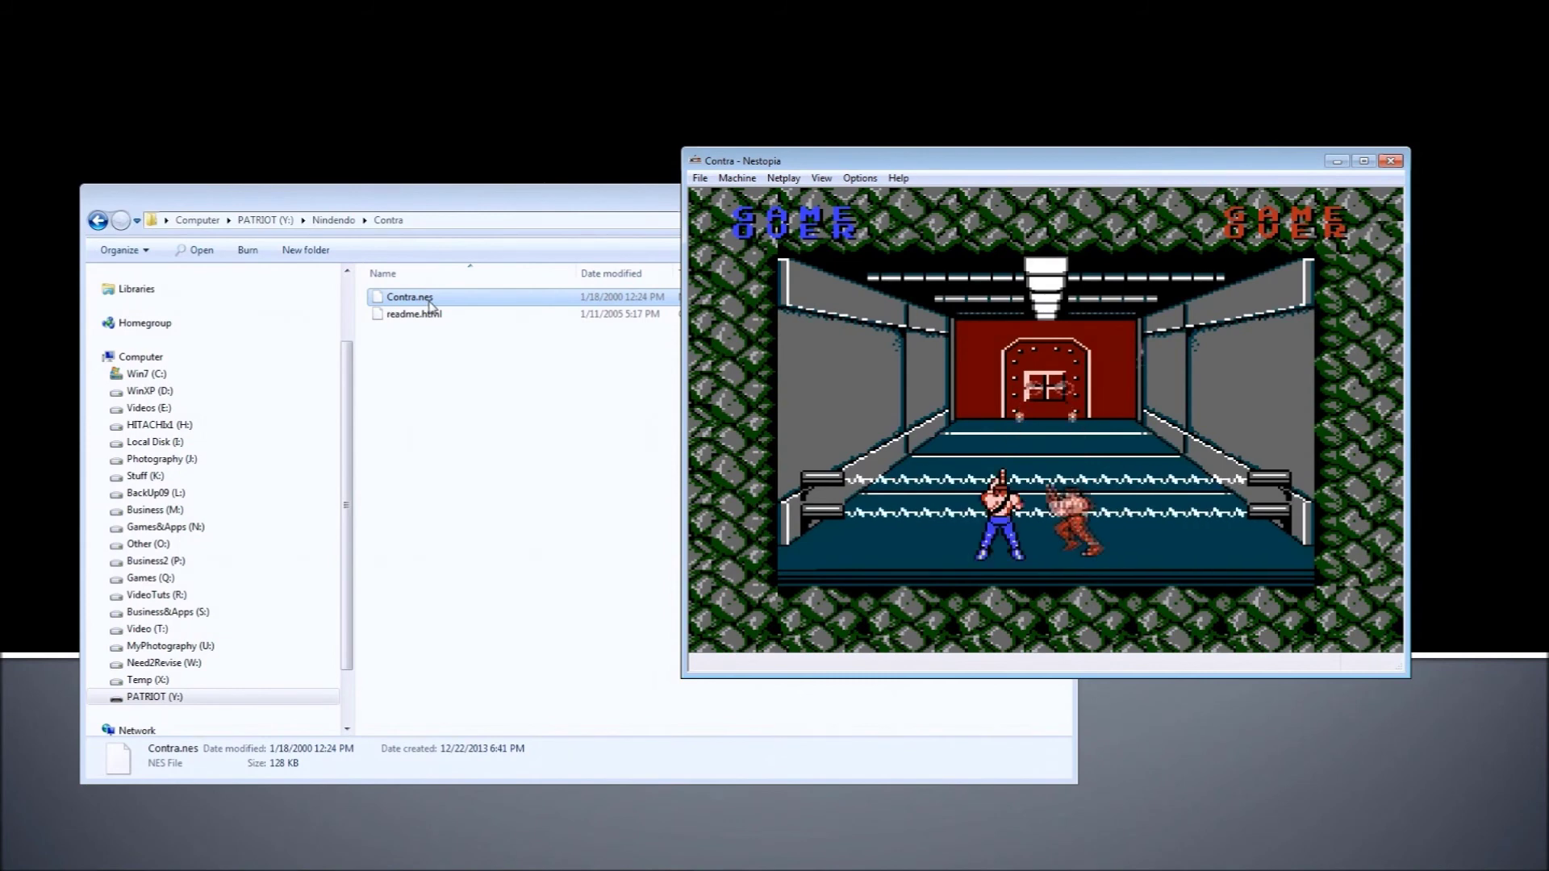
# Open the Teenage Mutant Ninja Turtles 3 folder under Nindendo and drag its .nes ROM into Nestopia
pyautogui.click(352, 229)
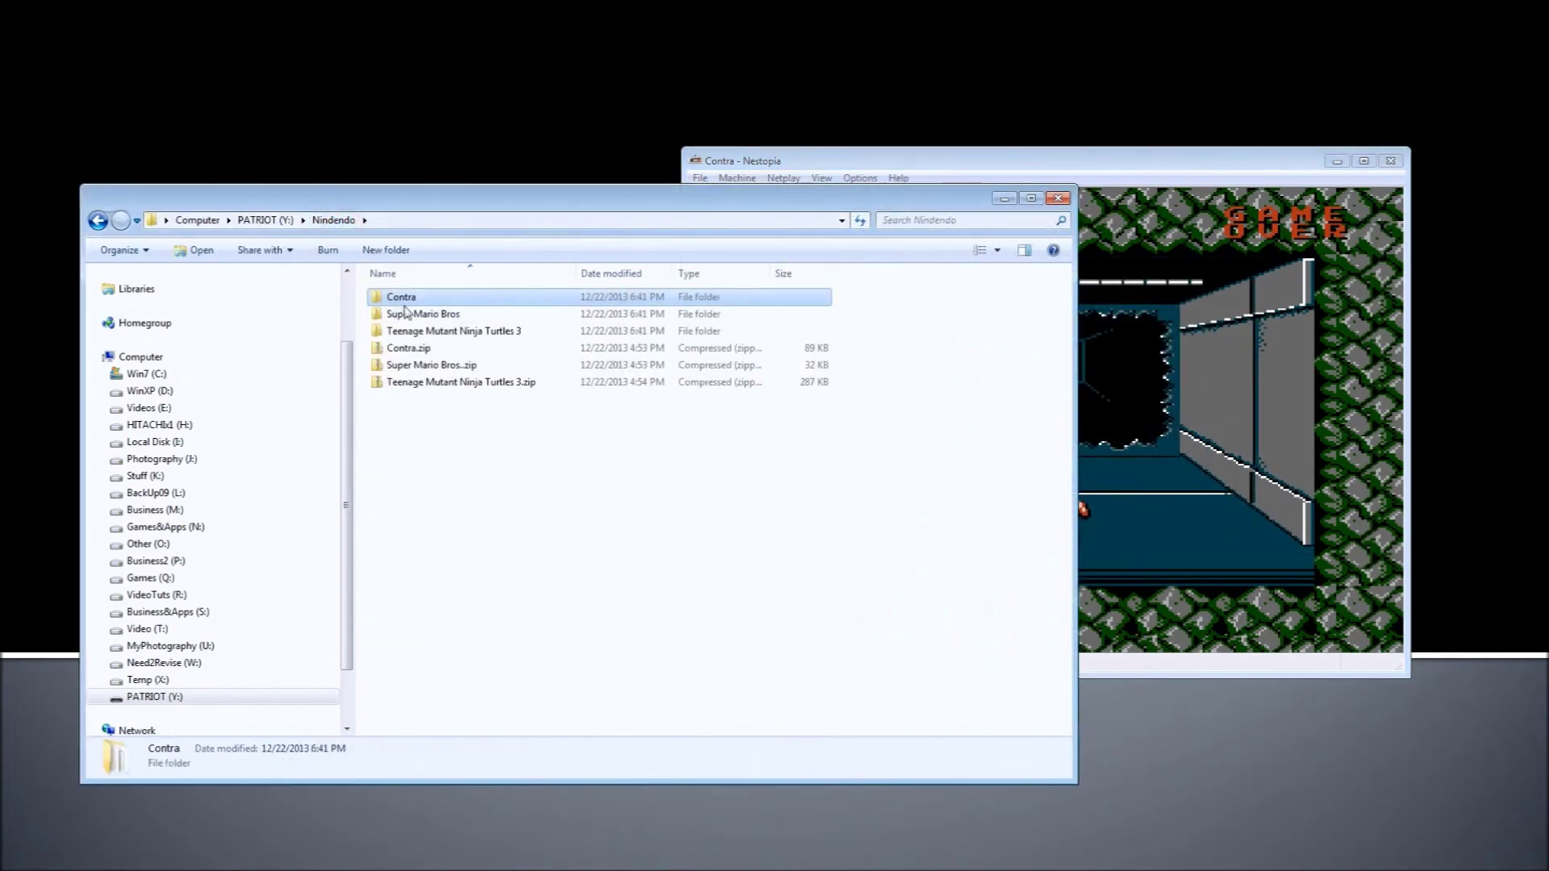
pyautogui.doubleClick(441, 336)
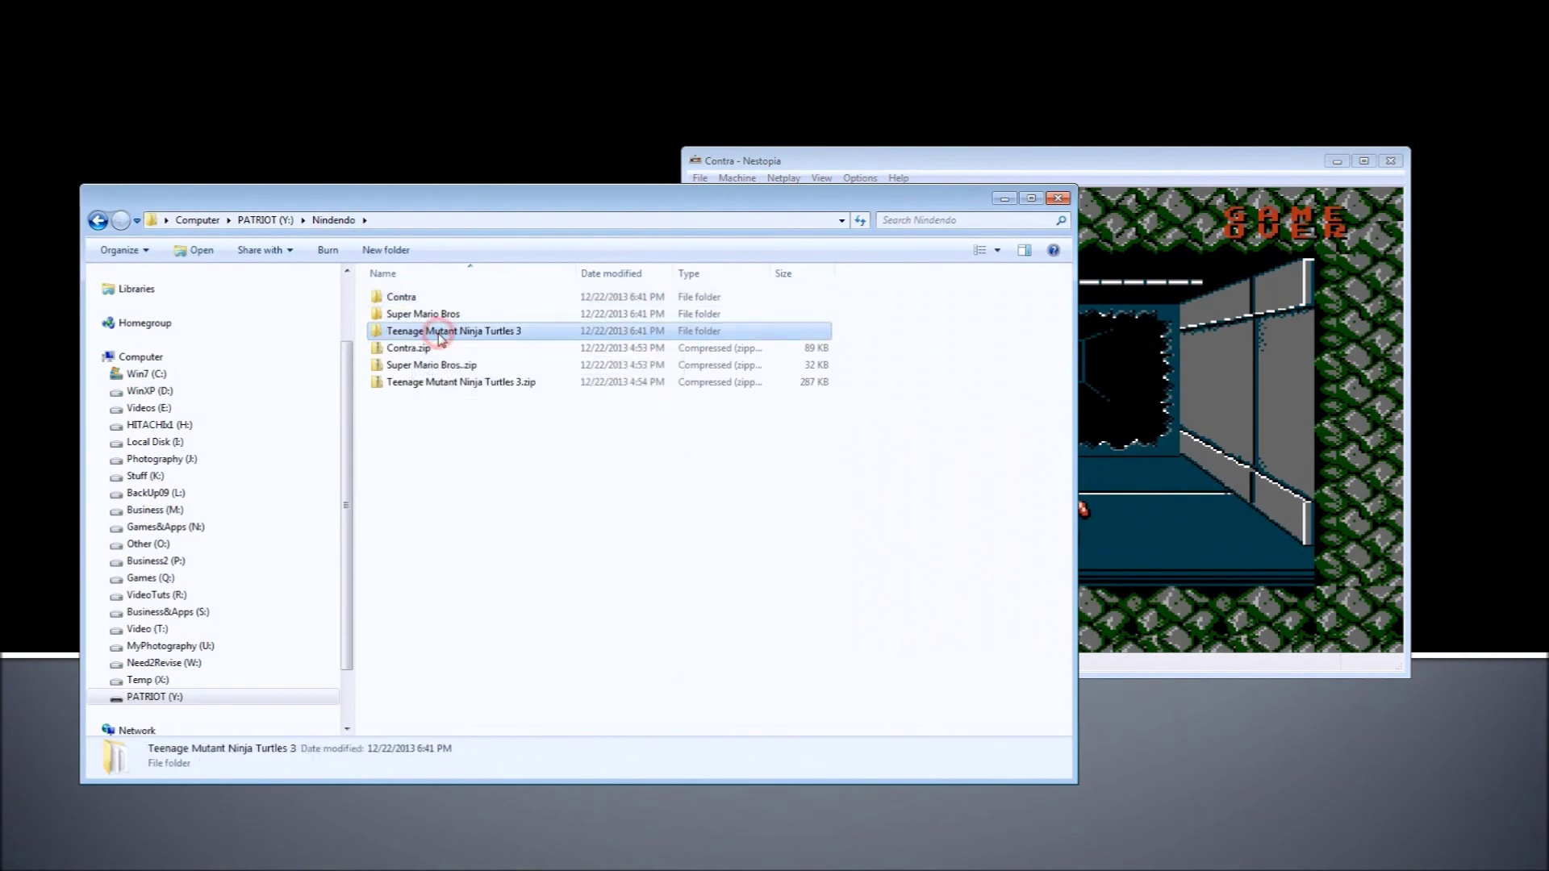
pyautogui.click(436, 325)
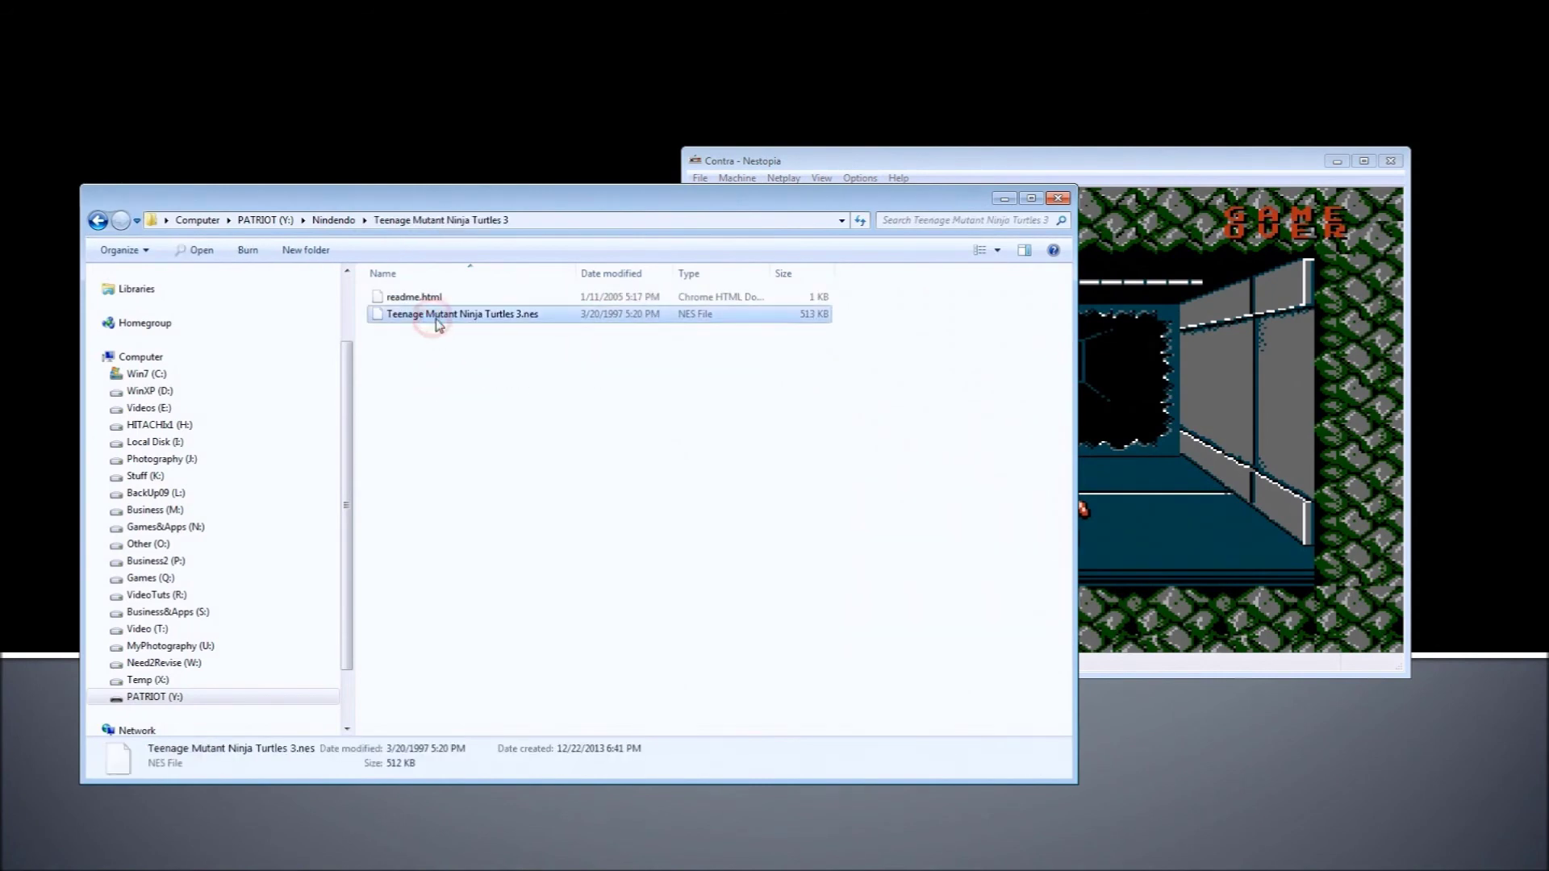
pyautogui.moveTo(1170, 434); pyautogui.dragTo(1167, 434)
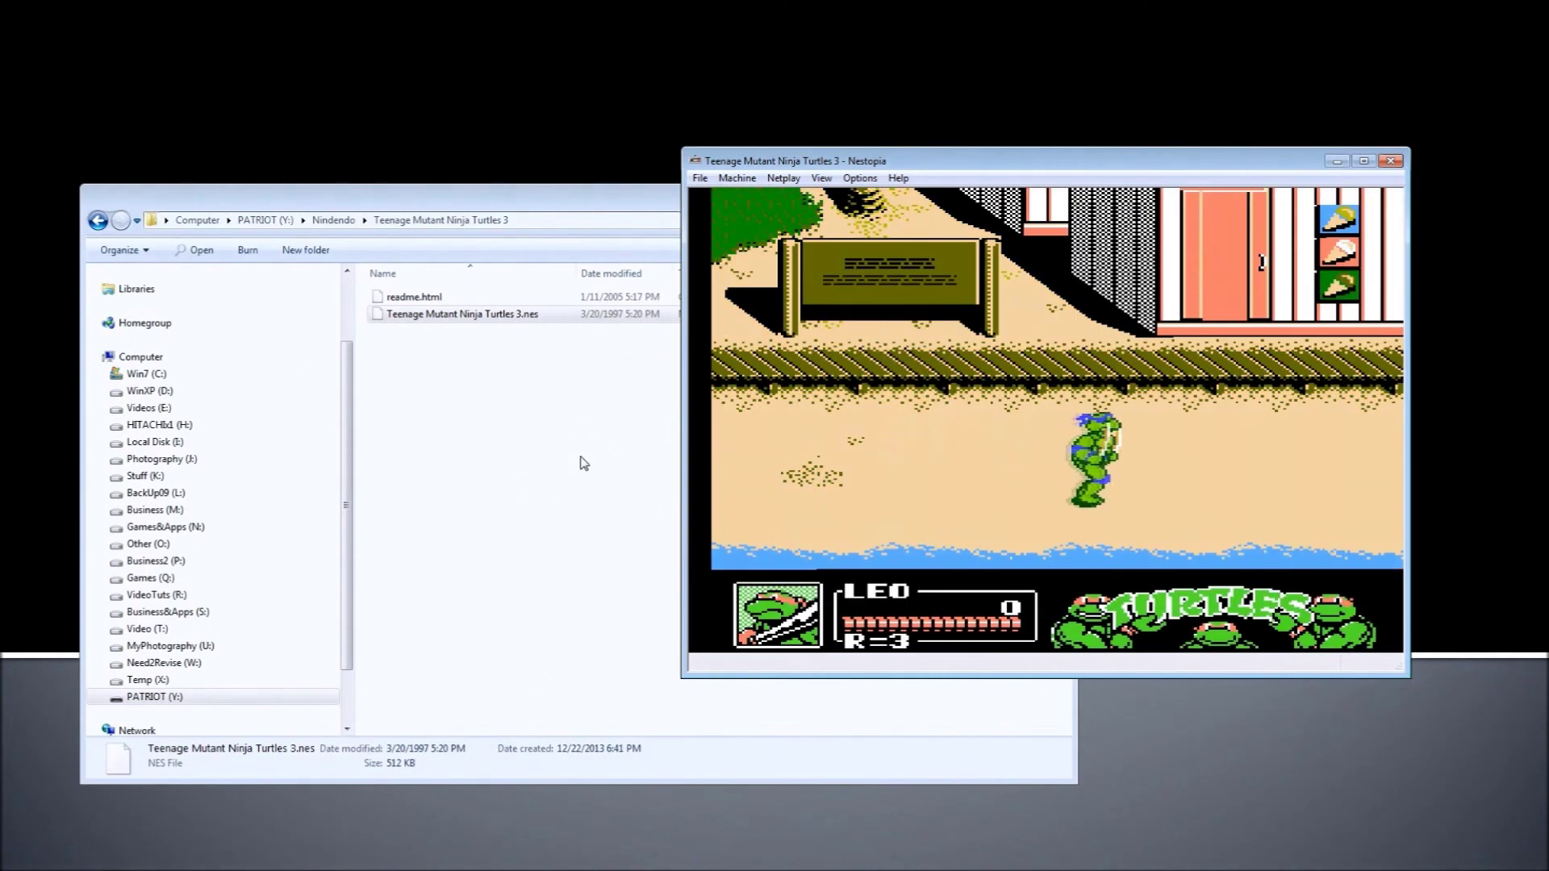
# Walk Leo along the beach onto the boardwalk and fight the first Foot soldiers
pyautogui.press('Right')
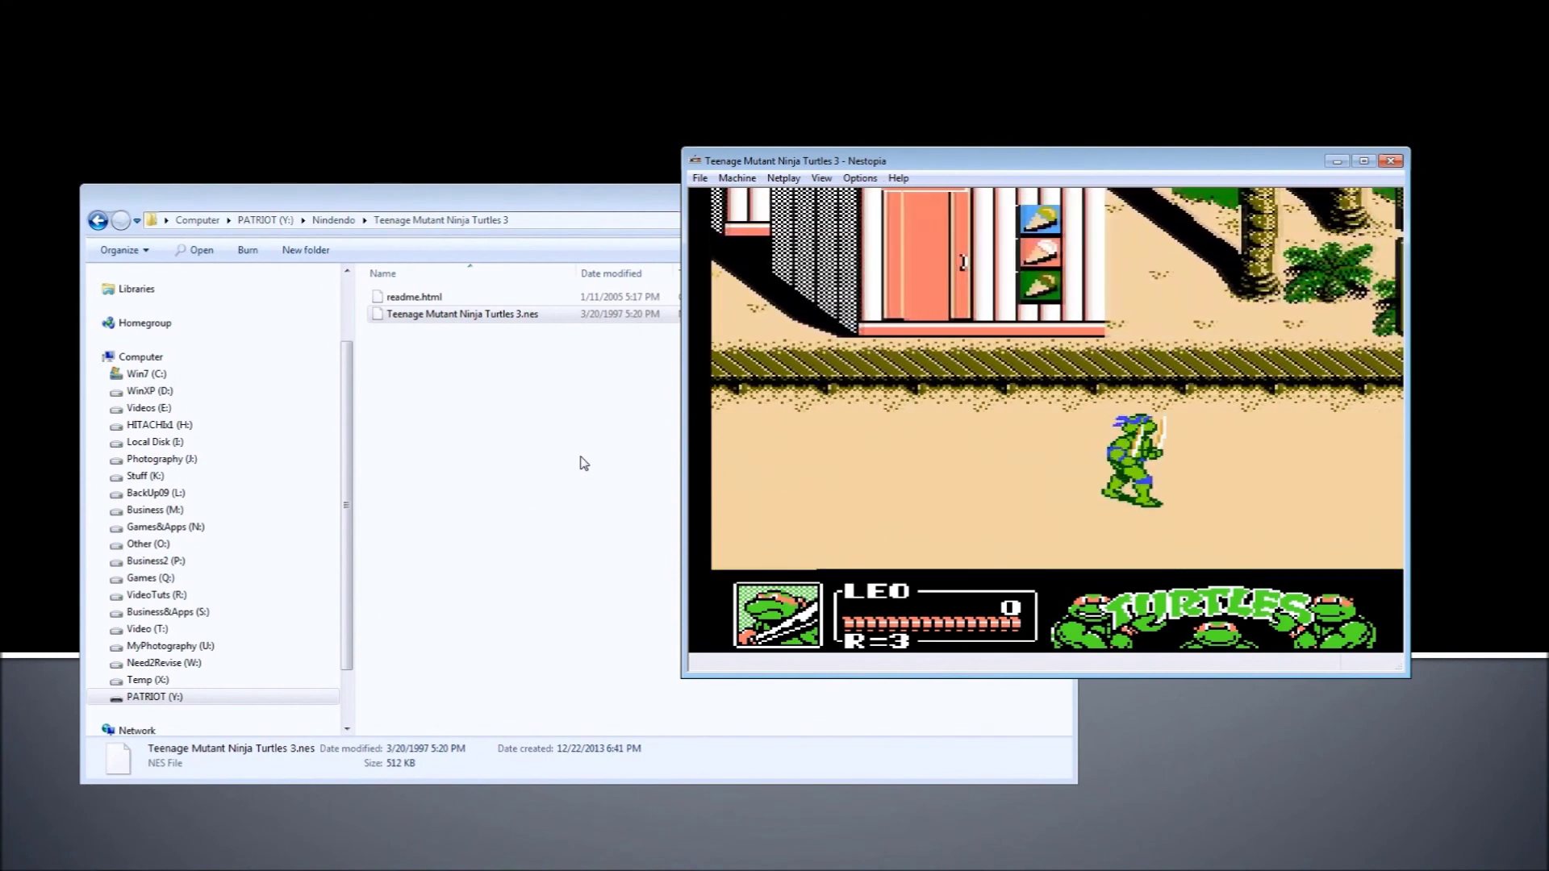
pyautogui.press('Right')
pyautogui.press('Up')
pyautogui.press('Left')
pyautogui.press(',')
pyautogui.press('.')
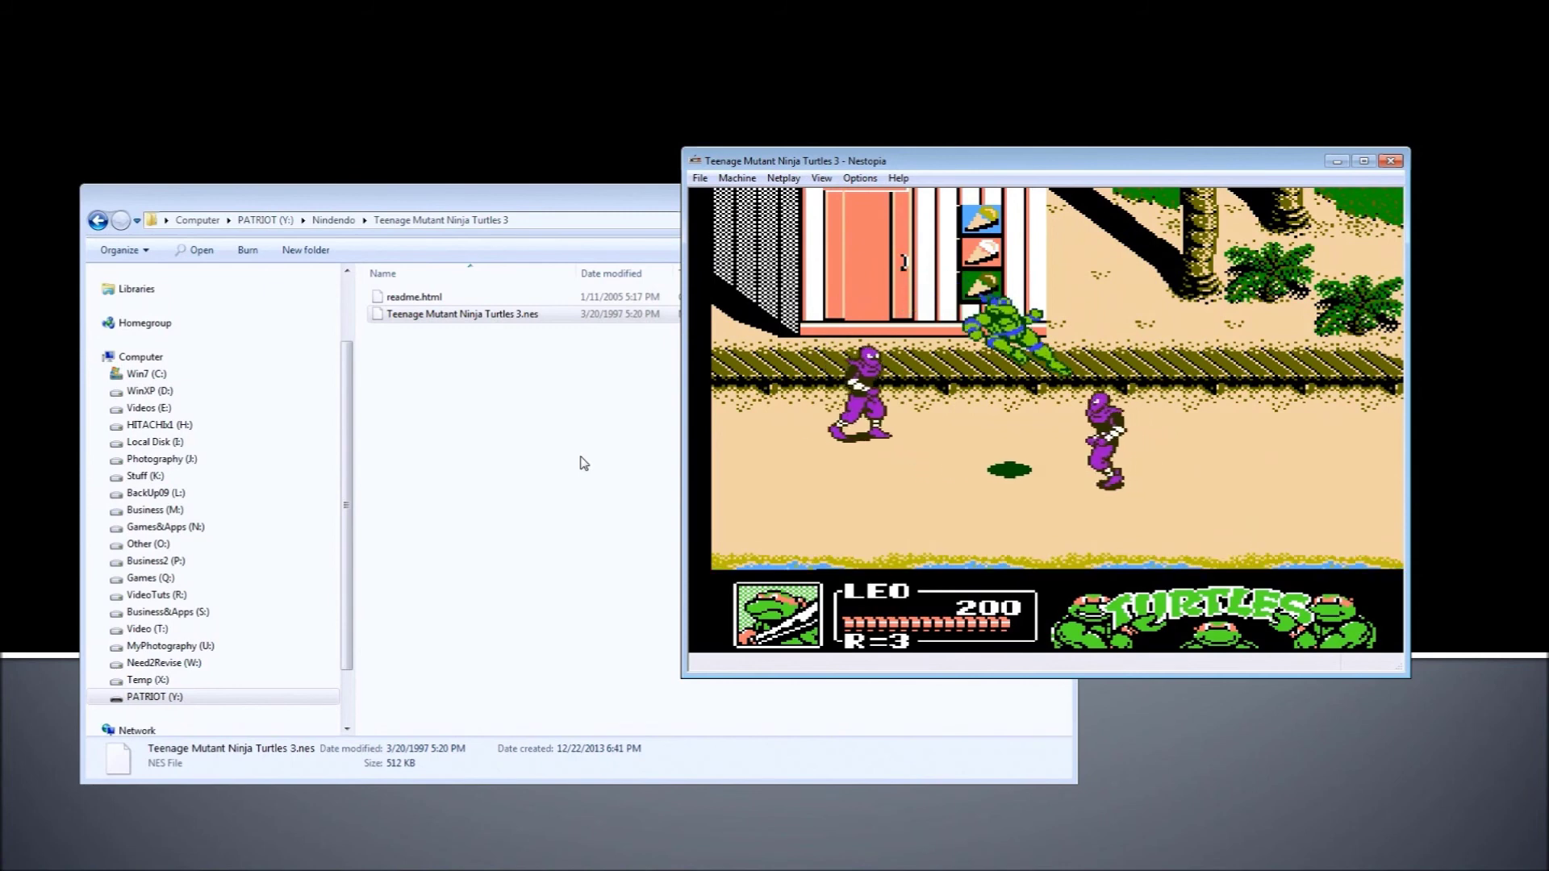
pyautogui.press('Left')
pyautogui.press(',')
pyautogui.press('Right')
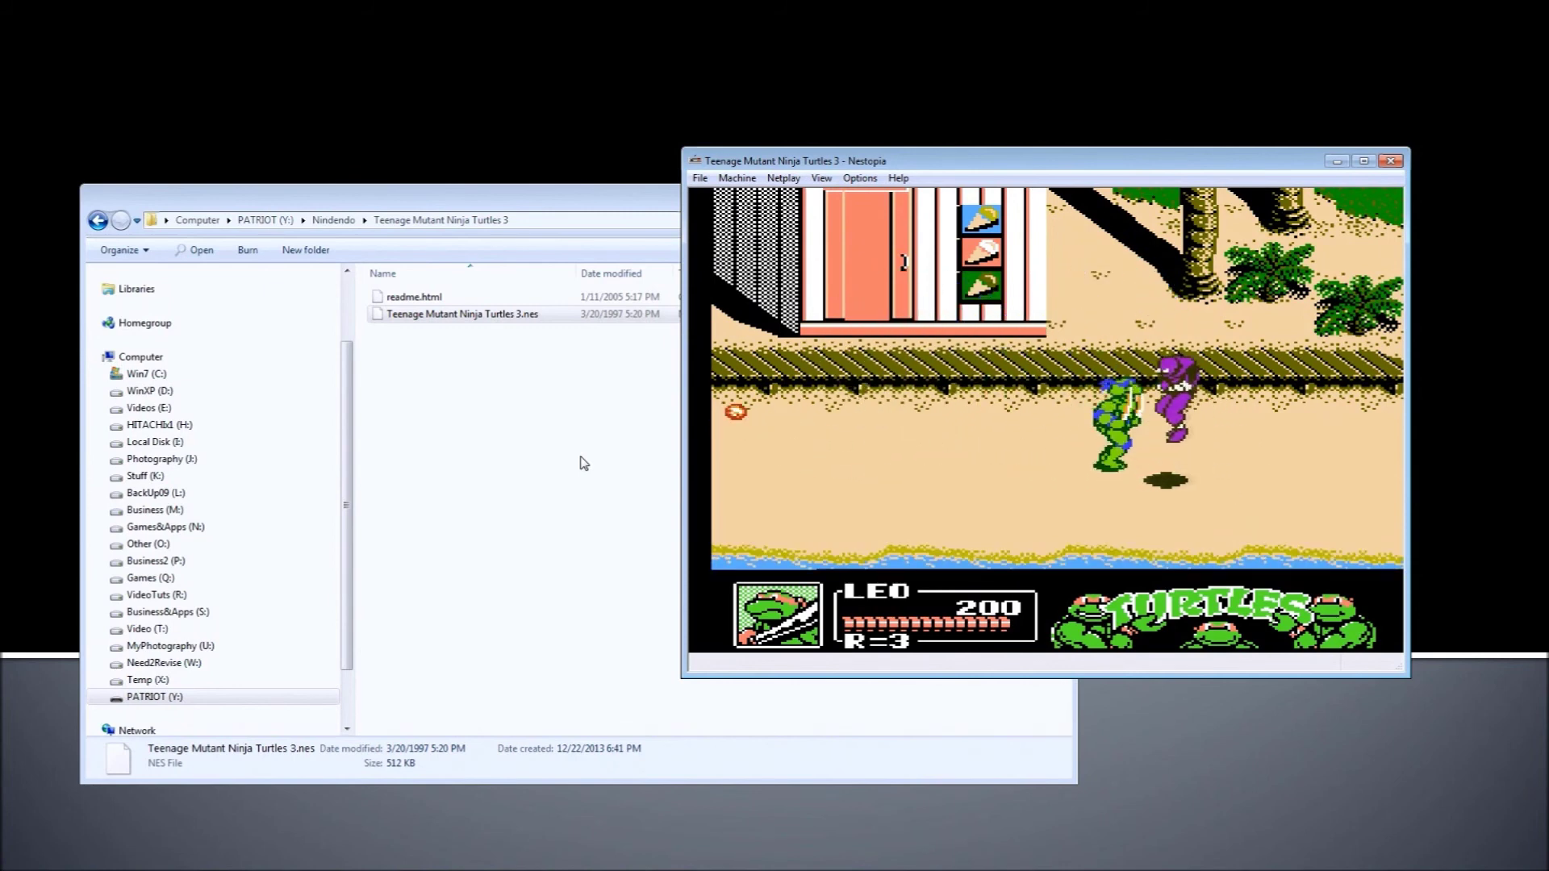
pyautogui.press(',')
pyautogui.press(',')
pyautogui.press('Right')
# Keep fighting Foot soldiers up to 2400 points, then reset to the title screen with F12
pyautogui.press('Right')
pyautogui.press(',')
pyautogui.press(',')
pyautogui.press('Left')
pyautogui.press('Right')
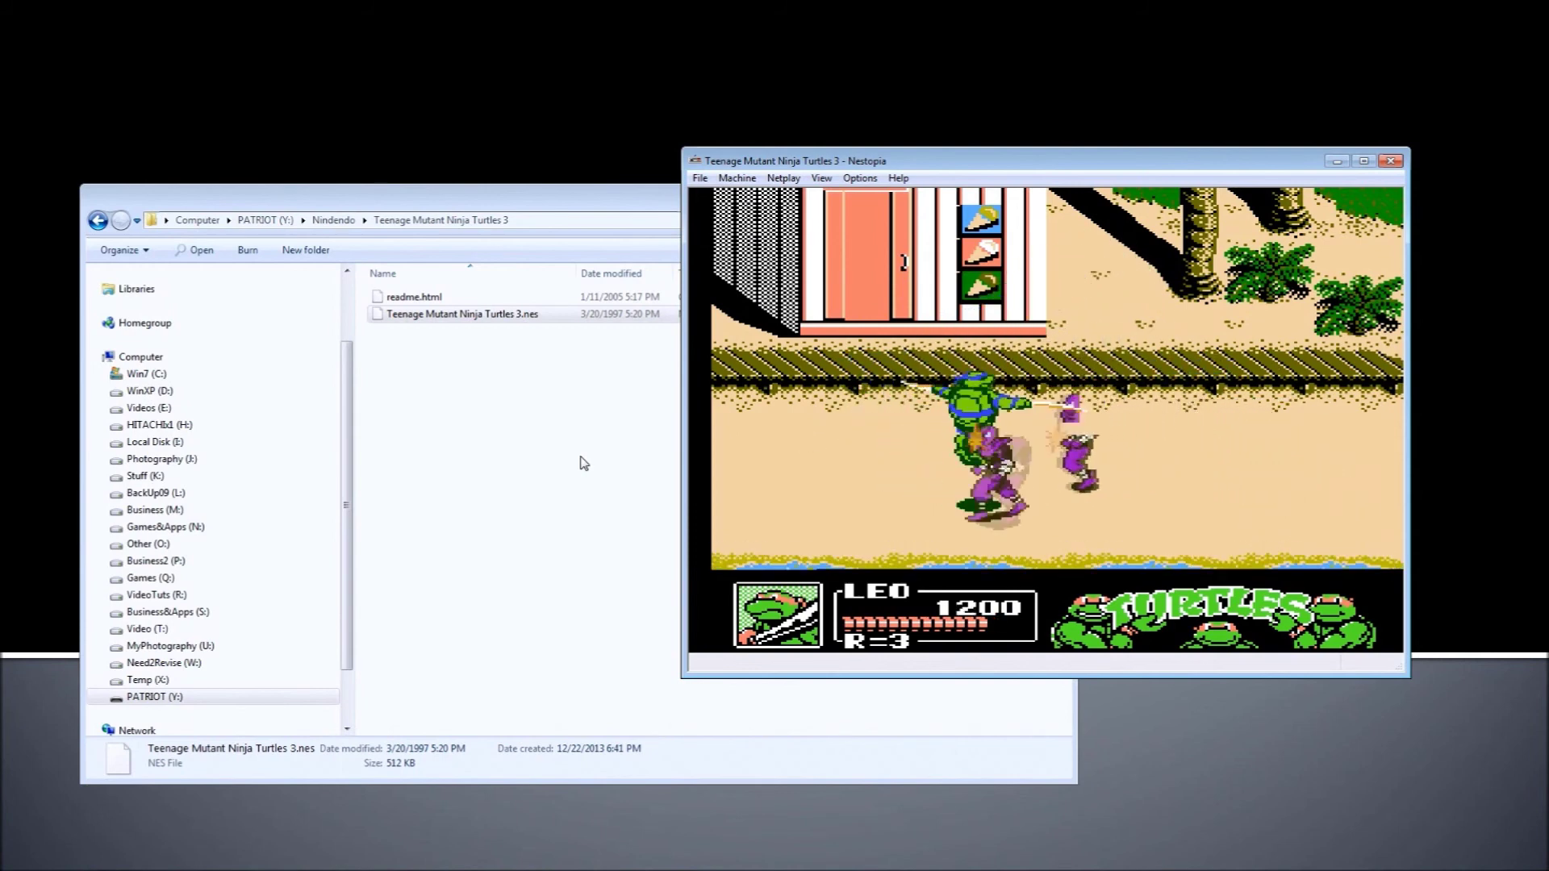
pyautogui.press('Left')
pyautogui.press(',')
pyautogui.press('Right')
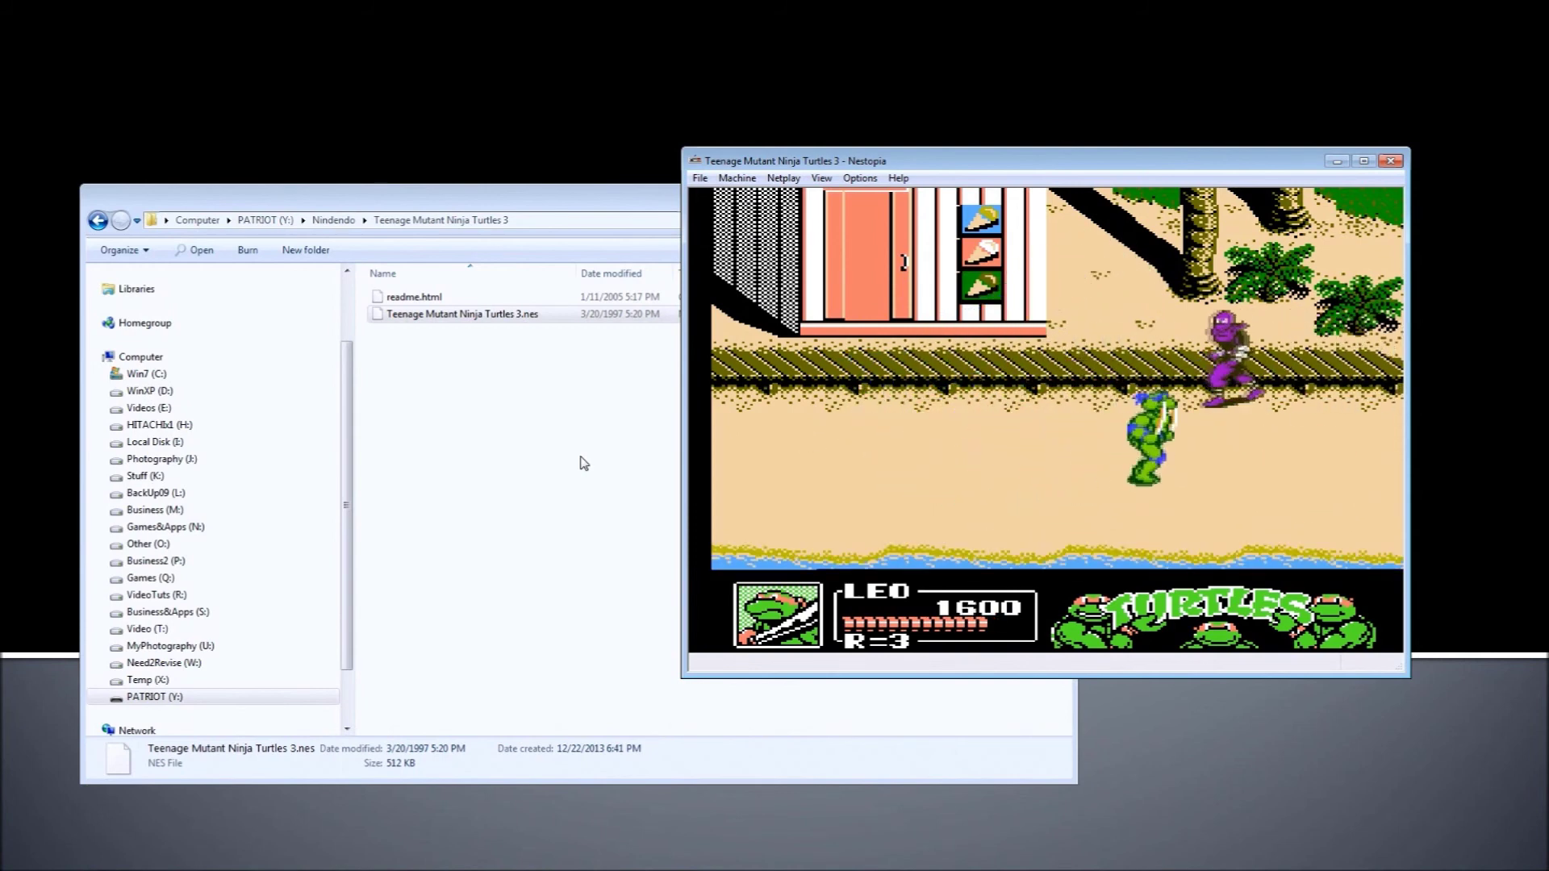
pyautogui.press('Up')
pyautogui.press('Left')
pyautogui.press(',')
pyautogui.press('Down')
pyautogui.press(',')
pyautogui.press('Right')
pyautogui.press(',')
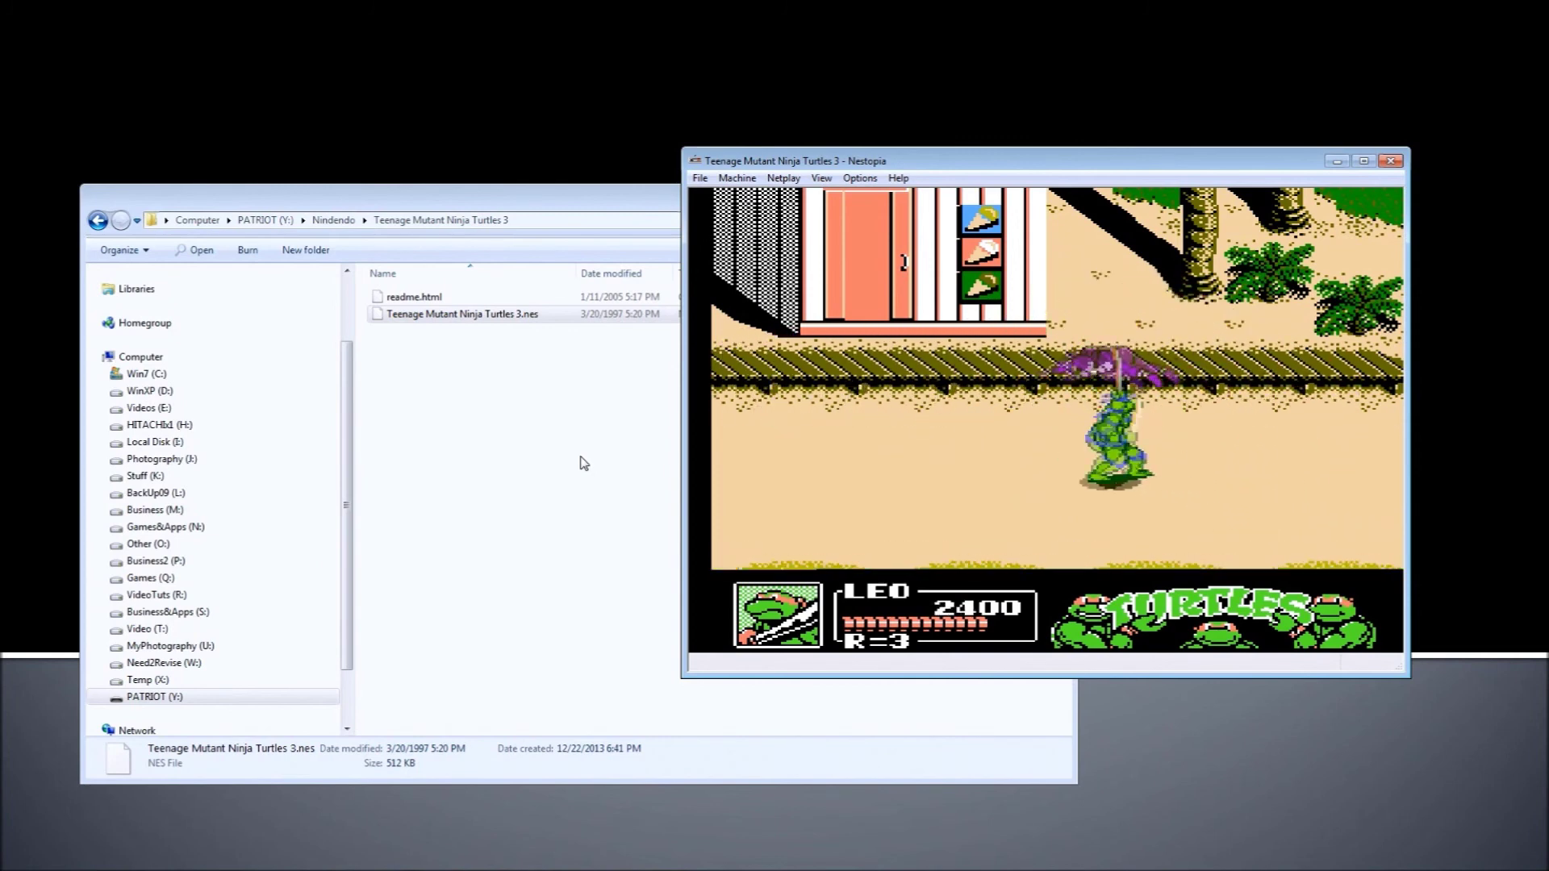
pyautogui.press('F12')
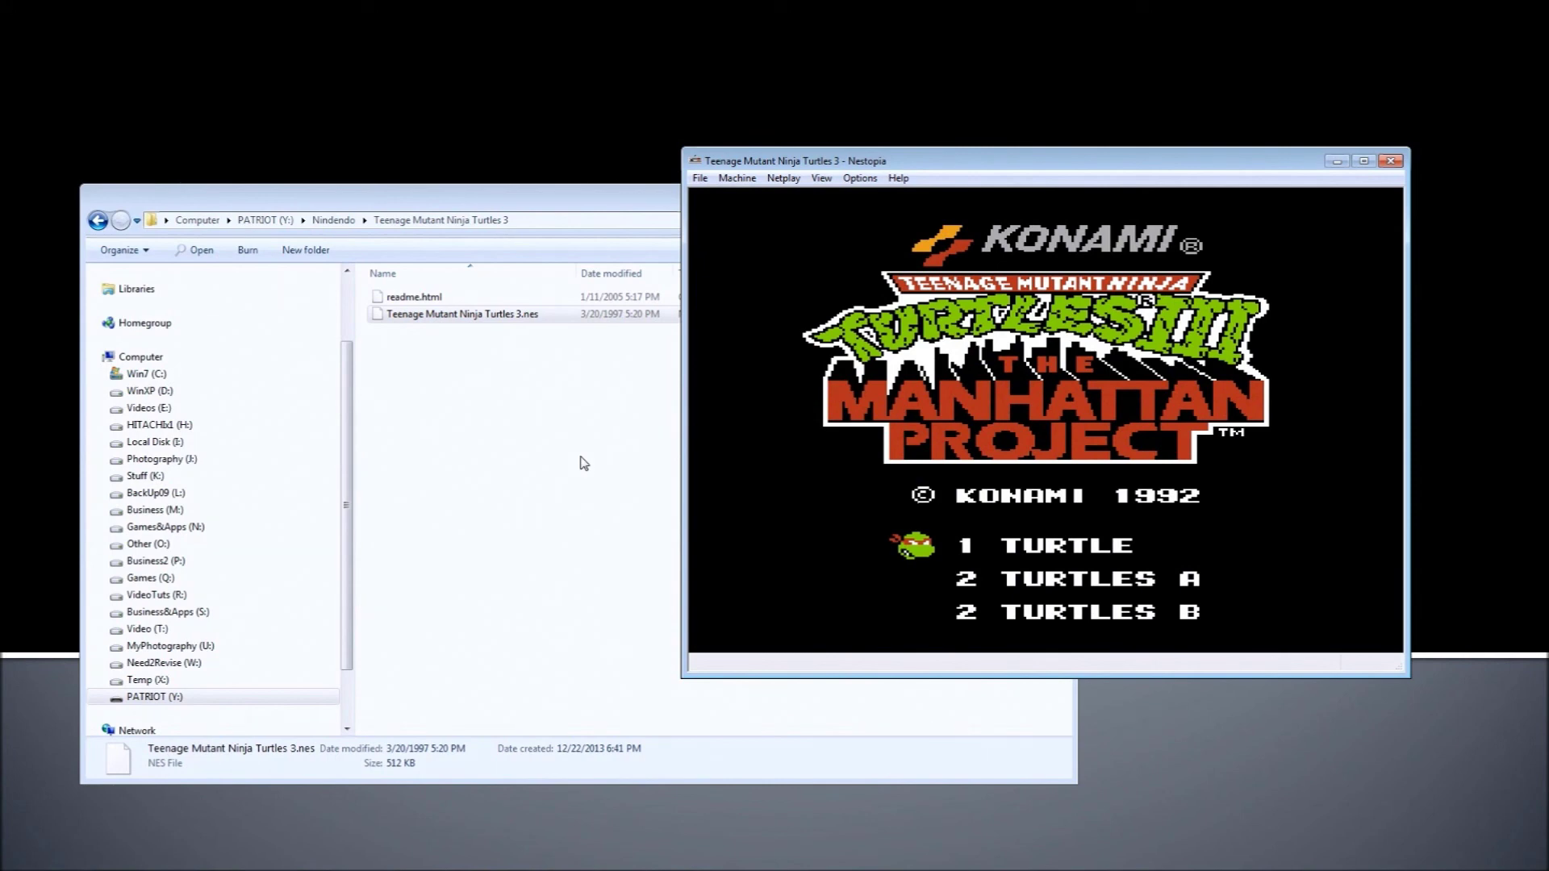
# Start a new one-player game and surf Raph left and right, fighting the Foot soldiers
pyautogui.press('Return')
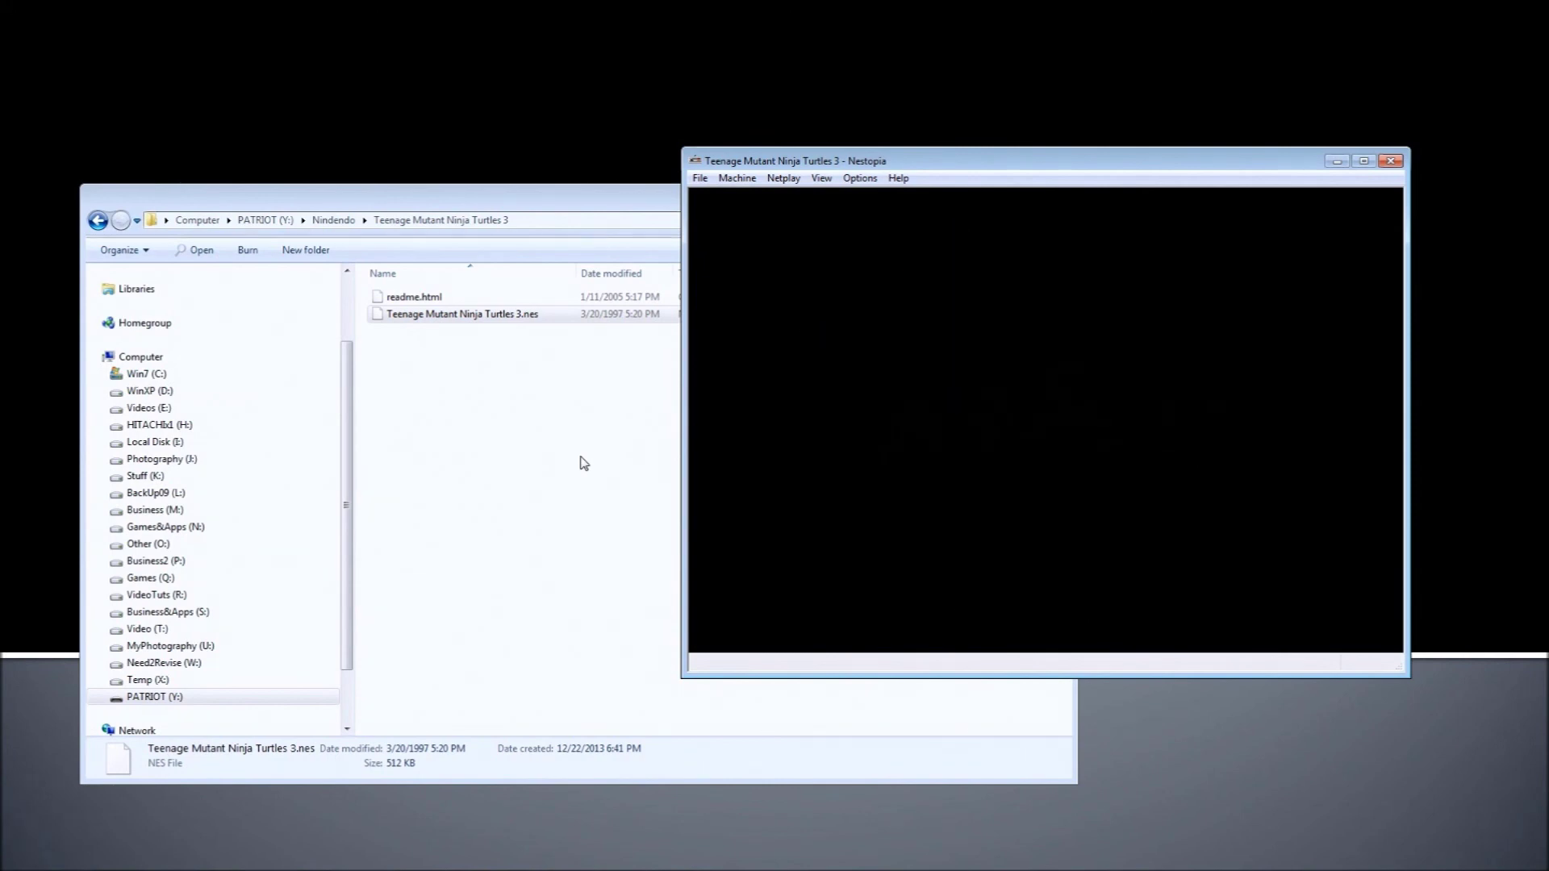
pyautogui.press('Right')
pyautogui.press('Left')
pyautogui.press('Left')
pyautogui.press('Right')
pyautogui.press('Left')
pyautogui.press('Right')
pyautogui.press('Left')
pyautogui.press('Right')
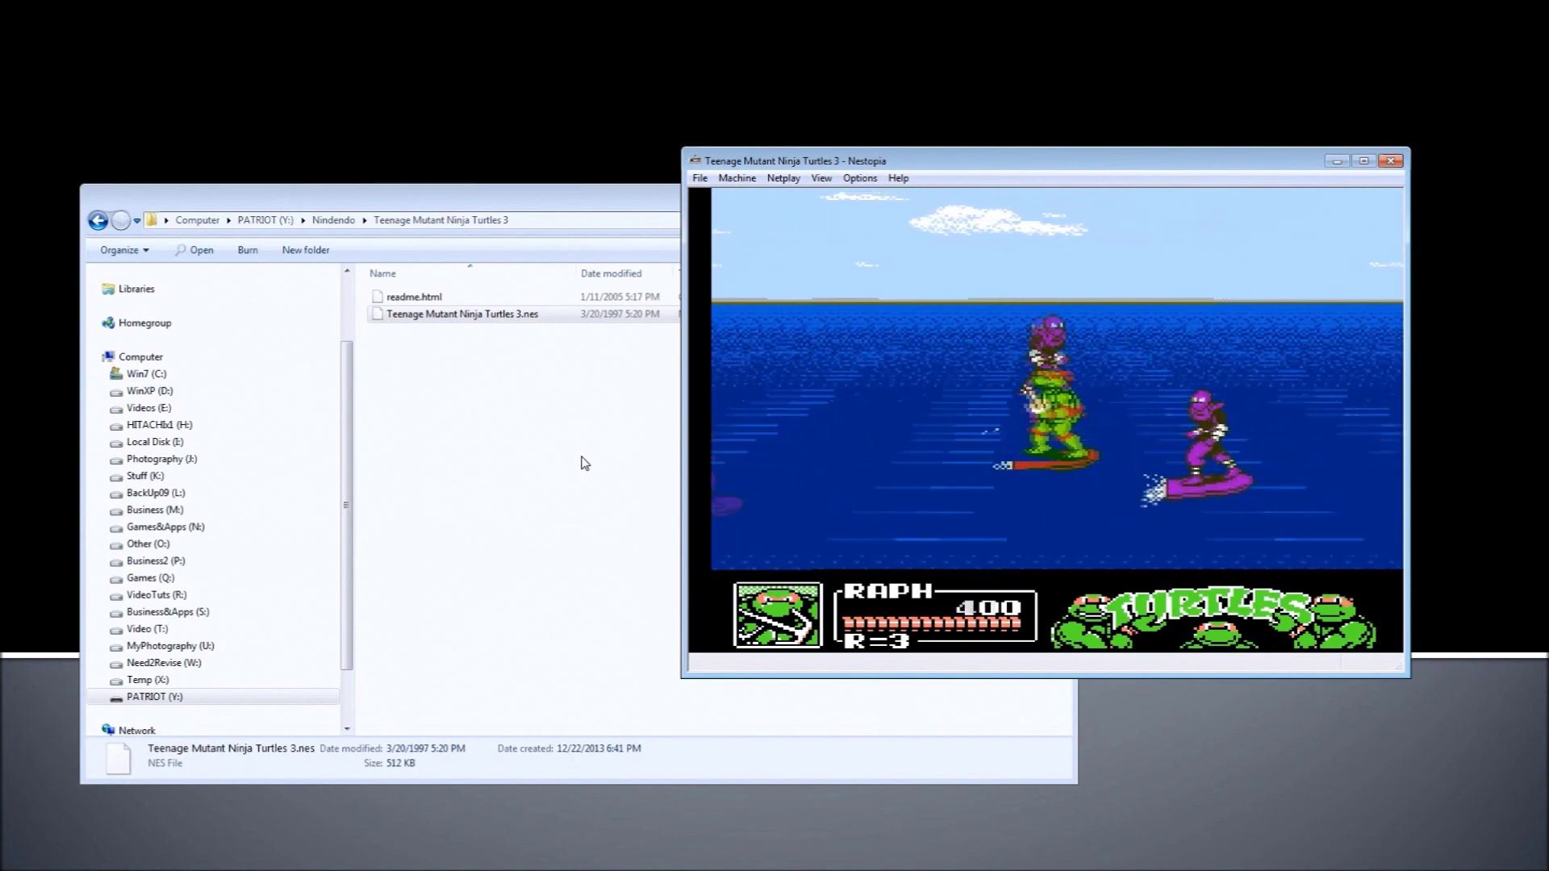